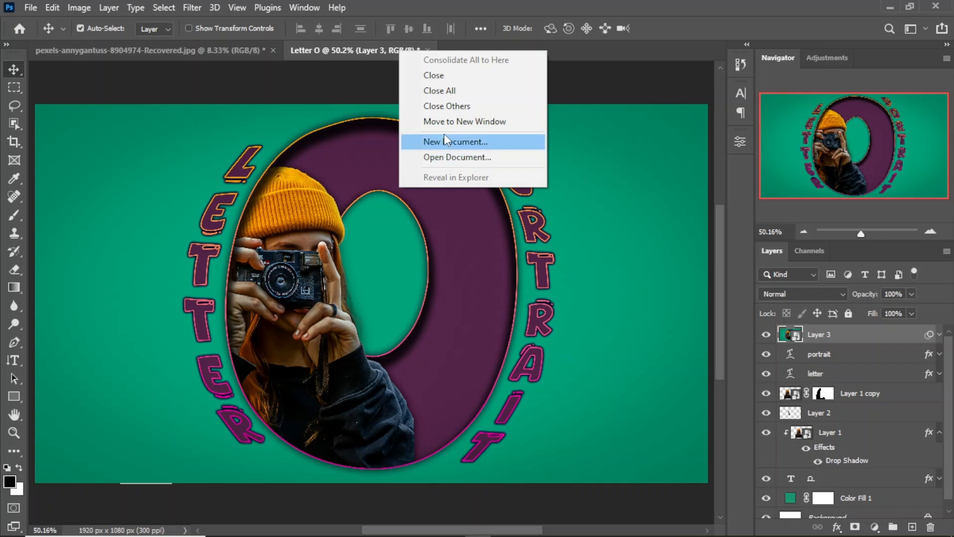
# Move the finished Letter O design to a new window and create a 1920 x 1080 px, 300 ppi document named Letter O
pyautogui.click(443, 121)
pyautogui.click(631, 37)
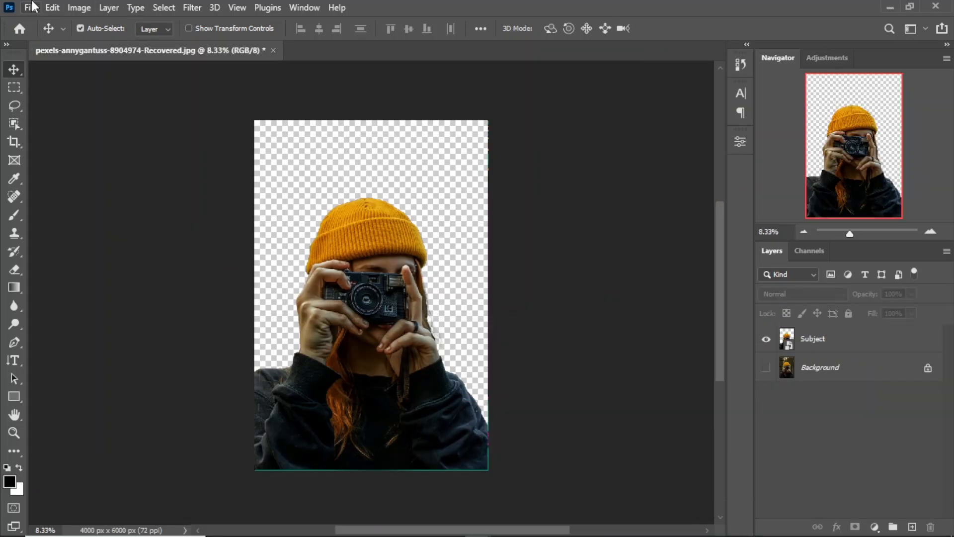
pyautogui.click(31, 7)
pyautogui.click(52, 28)
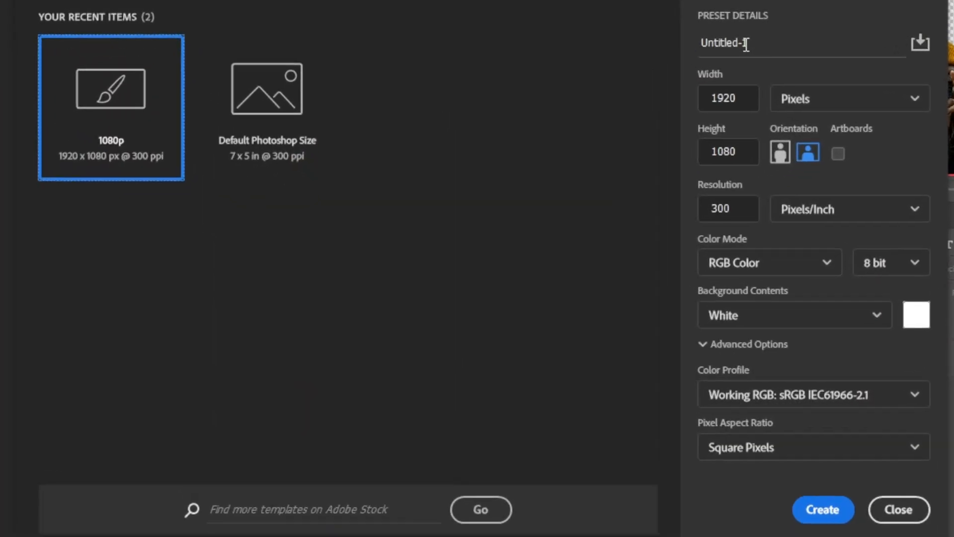
pyautogui.write('Le')
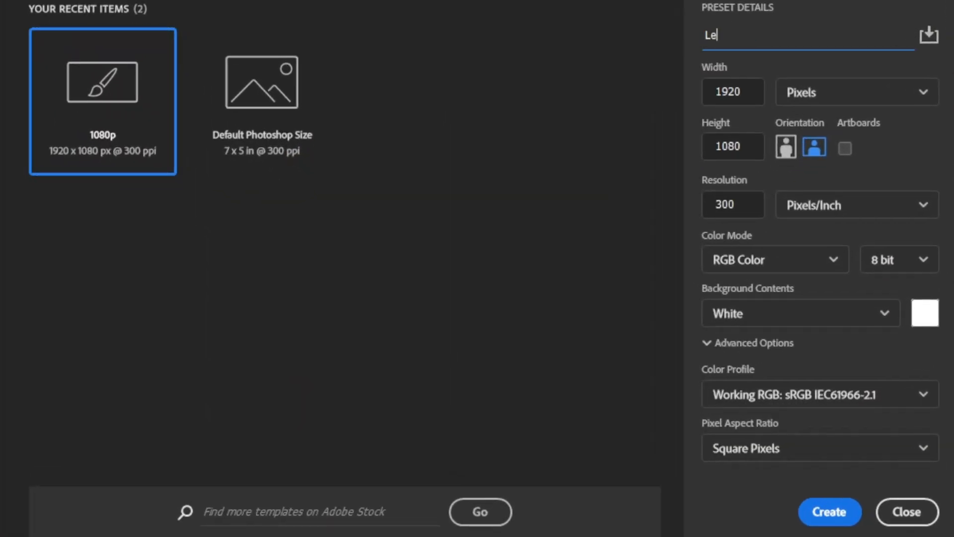
pyautogui.write('tter O')
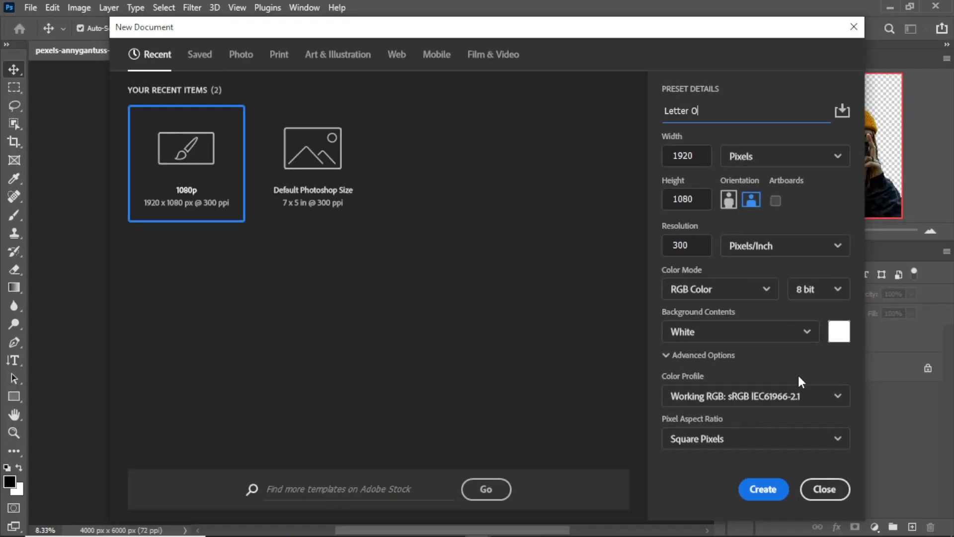
pyautogui.click(816, 507)
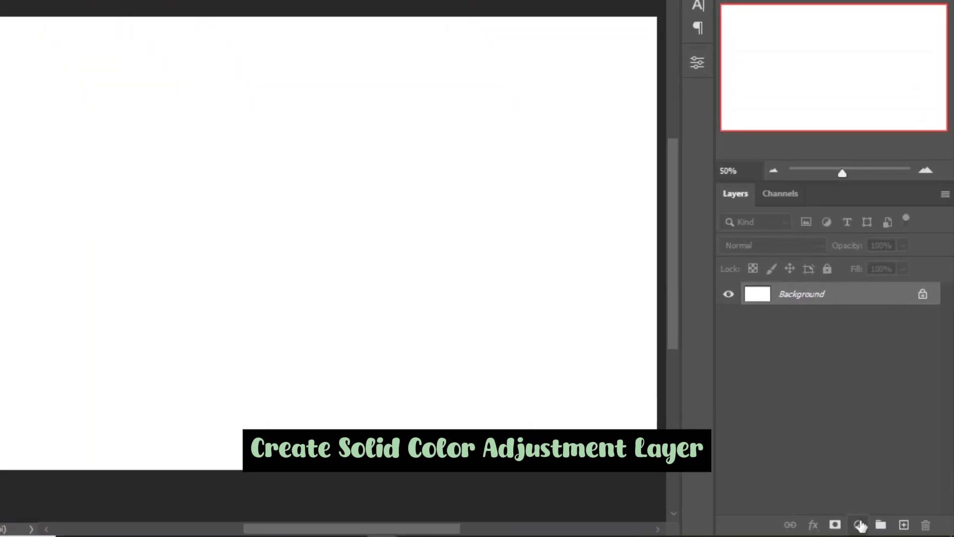
# Add a Solid Color fill layer with the hex colour 1A946F above the background
pyautogui.click(874, 526)
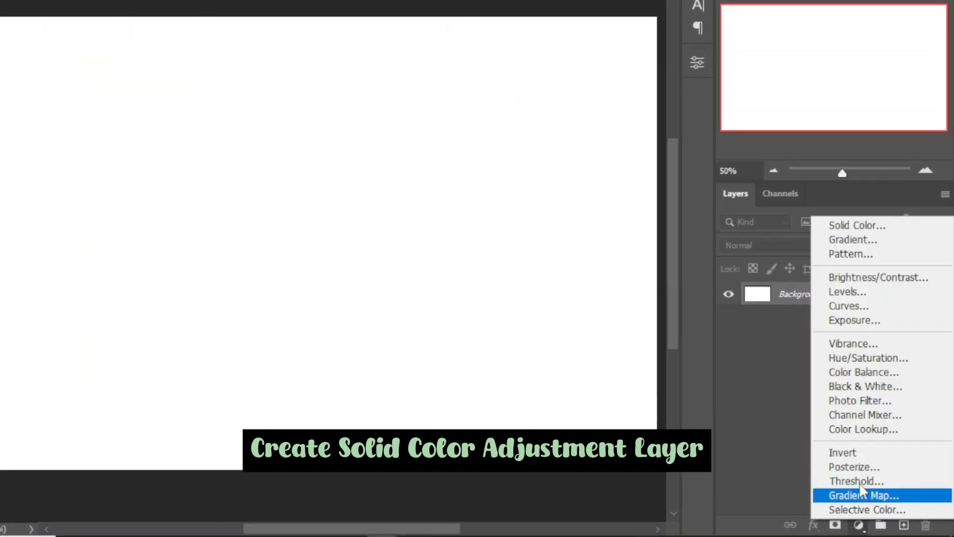
pyautogui.click(878, 275)
pyautogui.write('1')
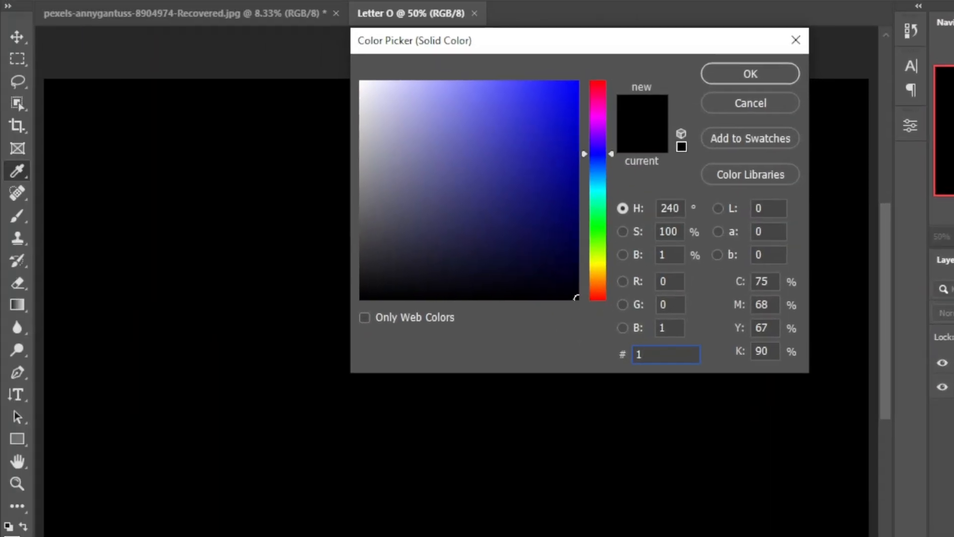
pyautogui.write('A9')
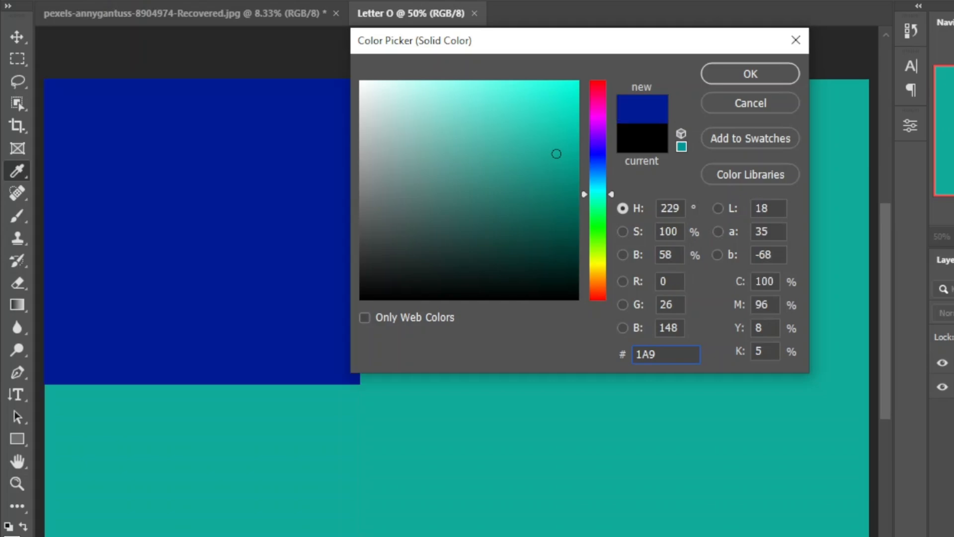
pyautogui.write('46')
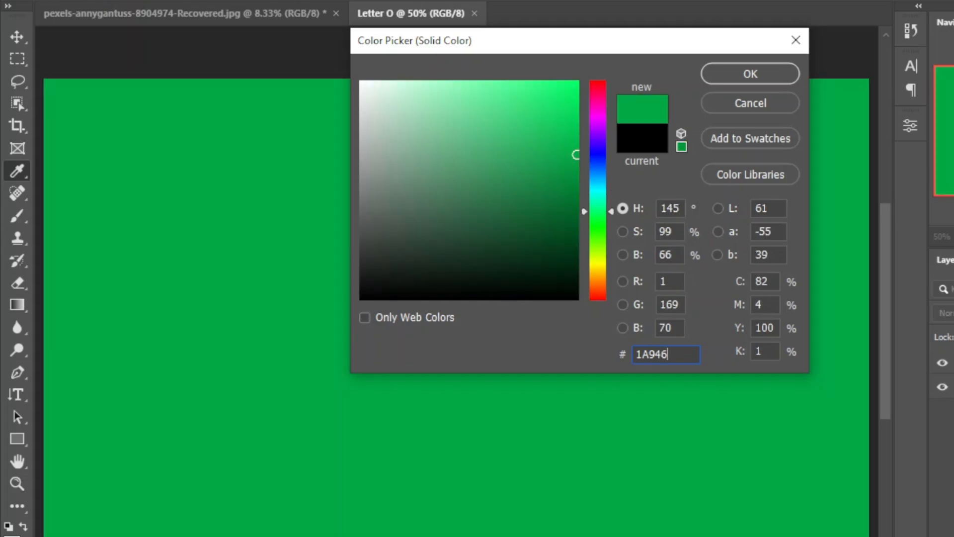
pyautogui.write('F')
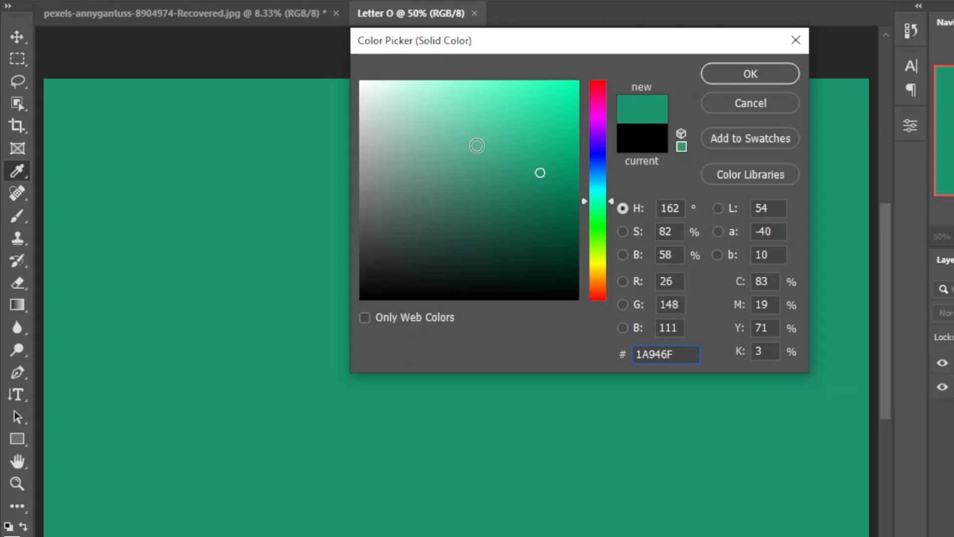
pyautogui.click(740, 73)
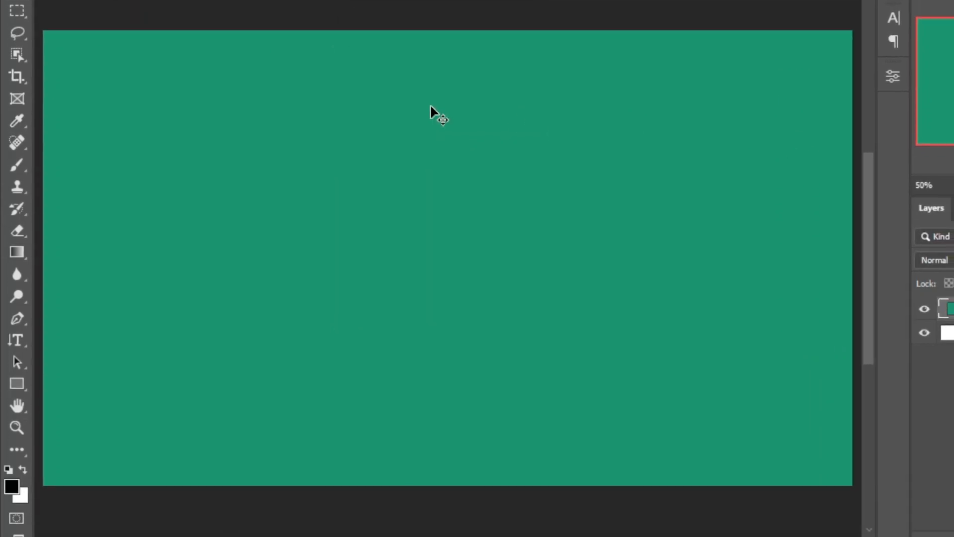
# Set the Horizontal Type tool to use the Lonely Cake font
pyautogui.rightClick(24, 326)
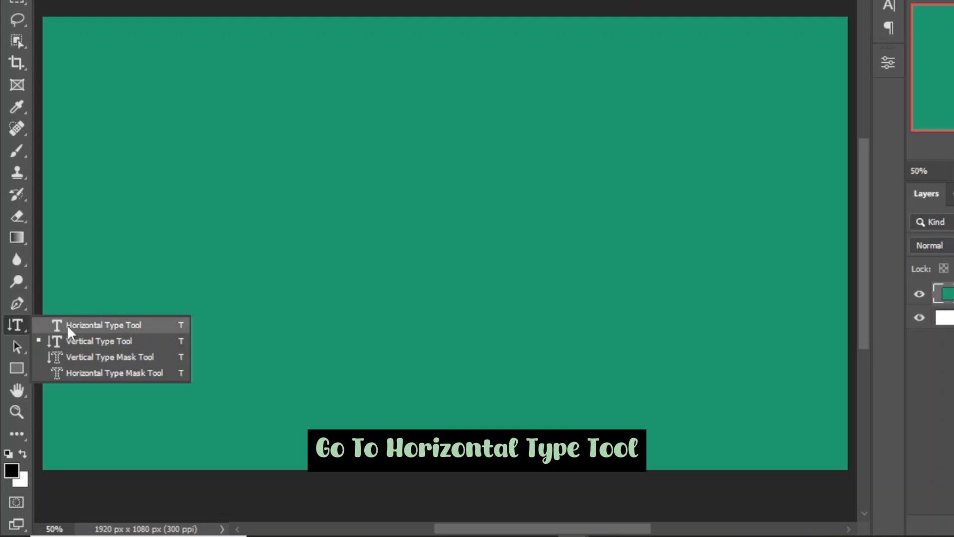
pyautogui.click(67, 326)
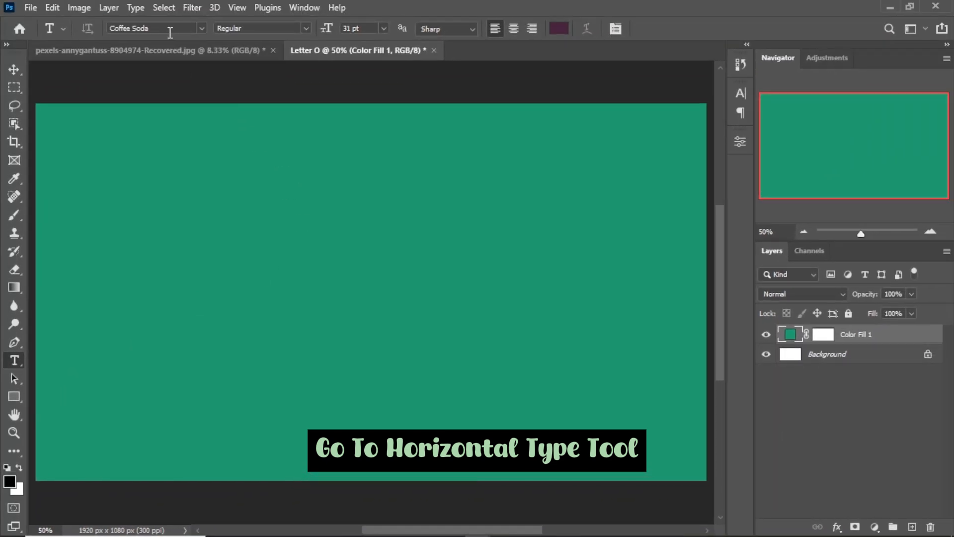
pyautogui.click(201, 28)
pyautogui.press('Down')
pyautogui.press('Down')
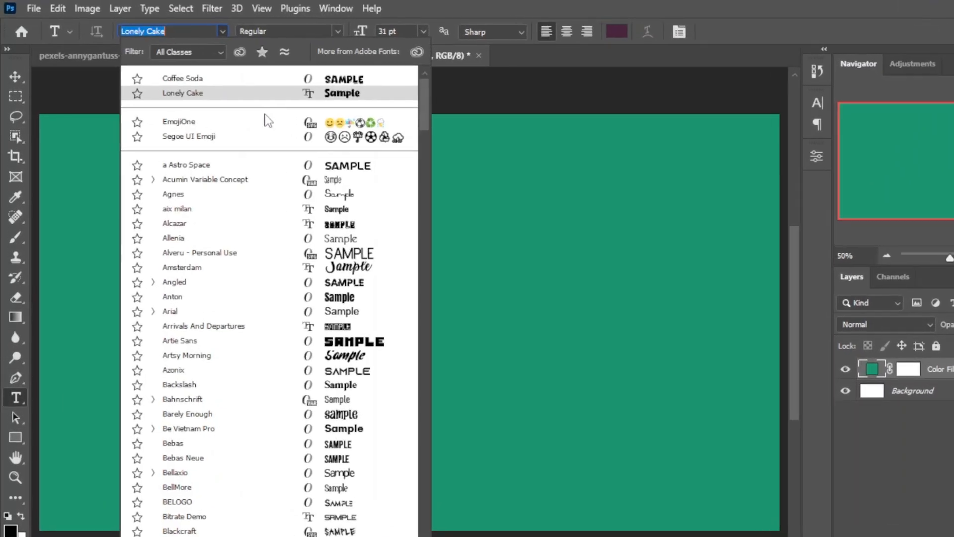
pyautogui.scroll(-5, 242, 152)
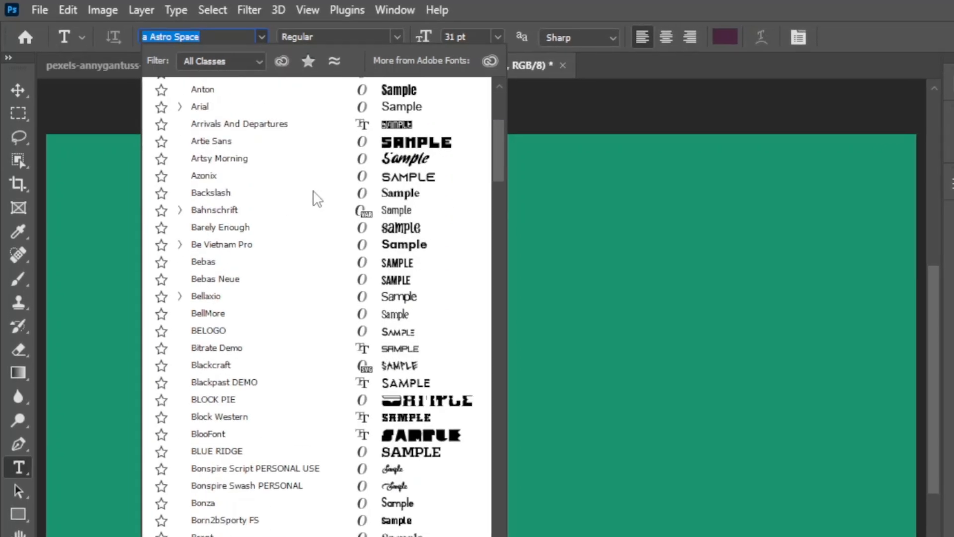
pyautogui.scroll(-15, 314, 198)
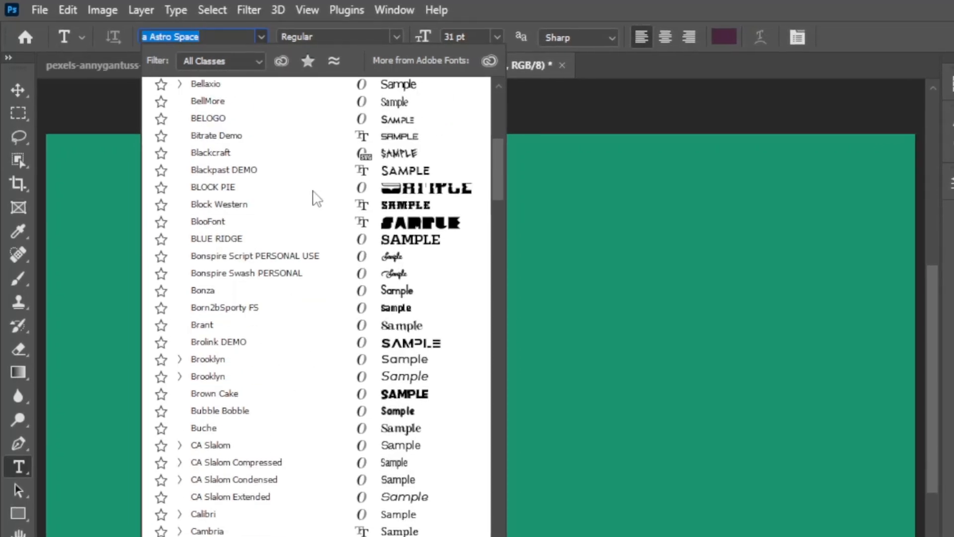
pyautogui.scroll(-20, 314, 198)
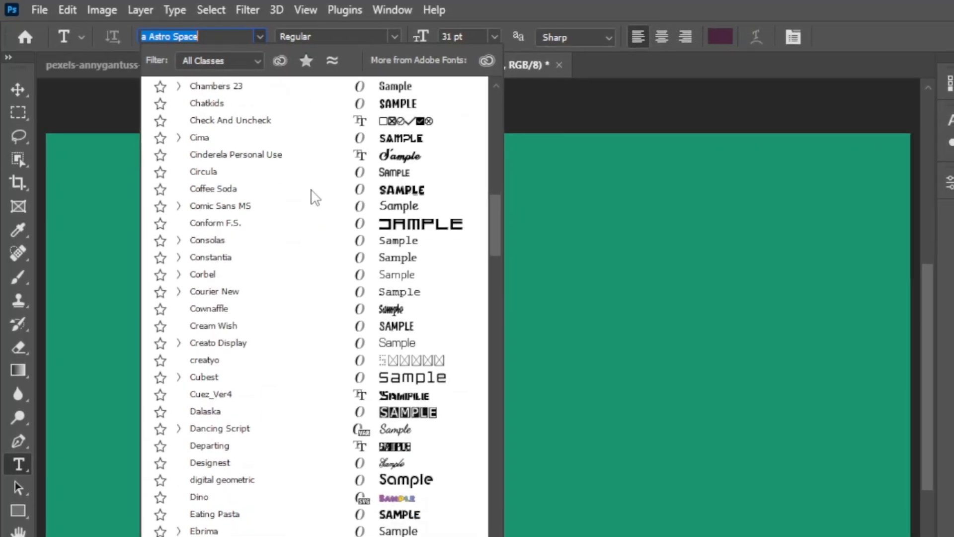
pyautogui.scroll(-8, 314, 197)
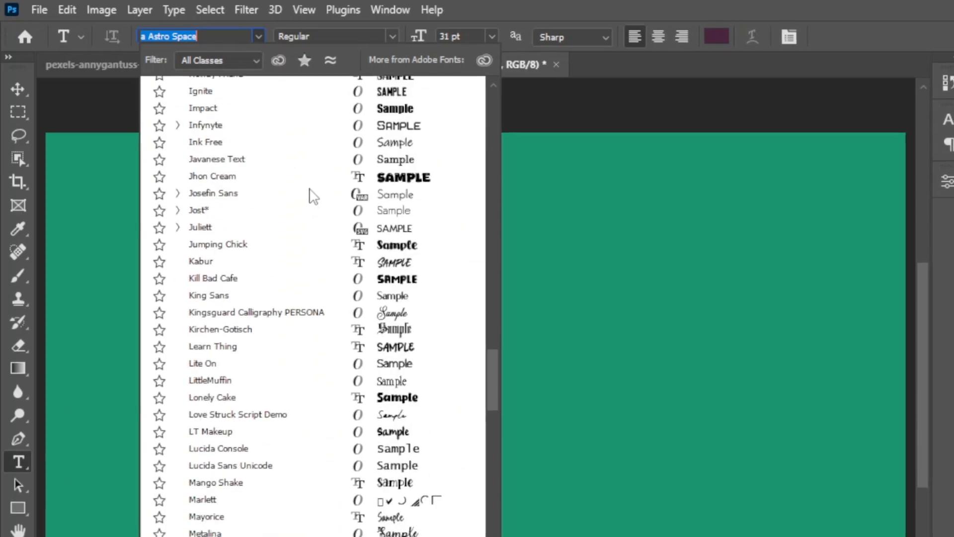
pyautogui.click(215, 396)
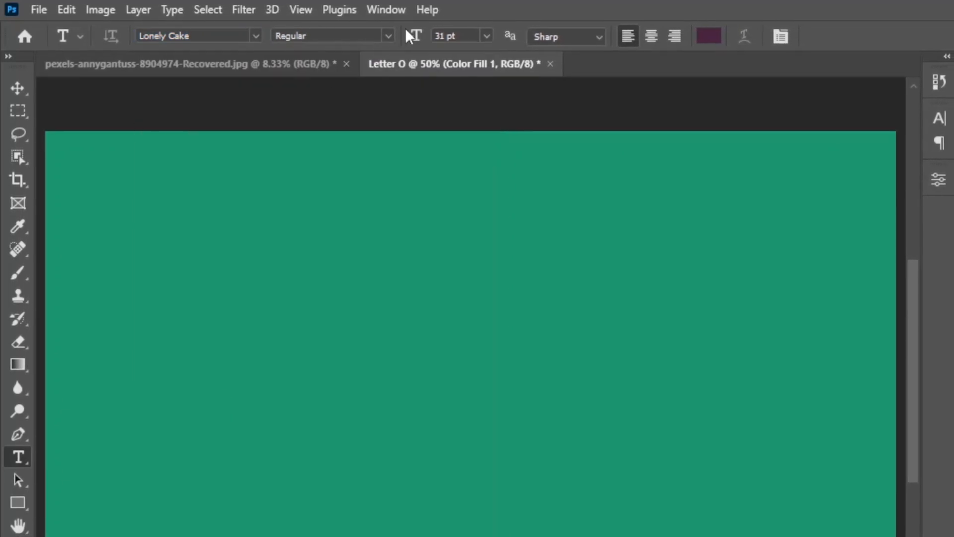
# Set the font size to 300 pt and add a text layer containing the letter O
pyautogui.doubleClick(442, 35)
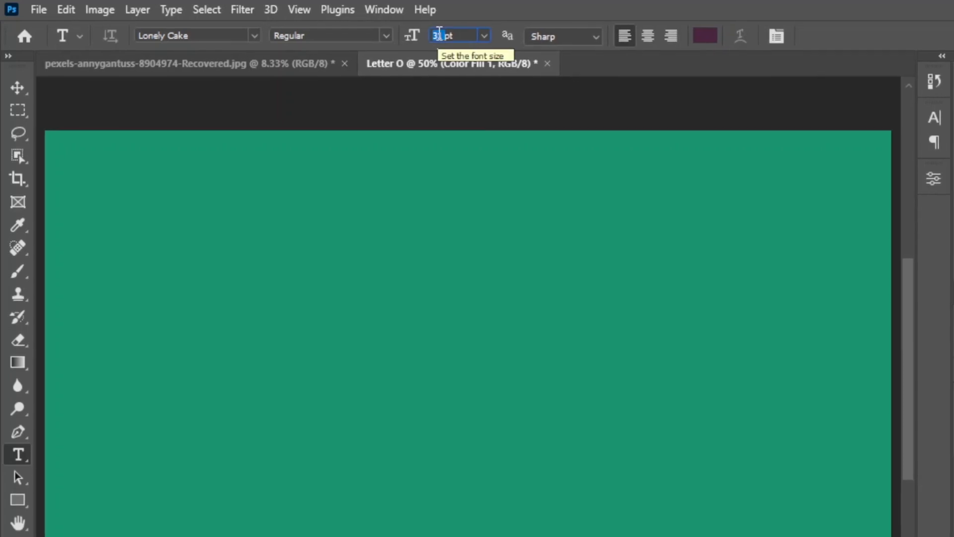
pyautogui.write('3')
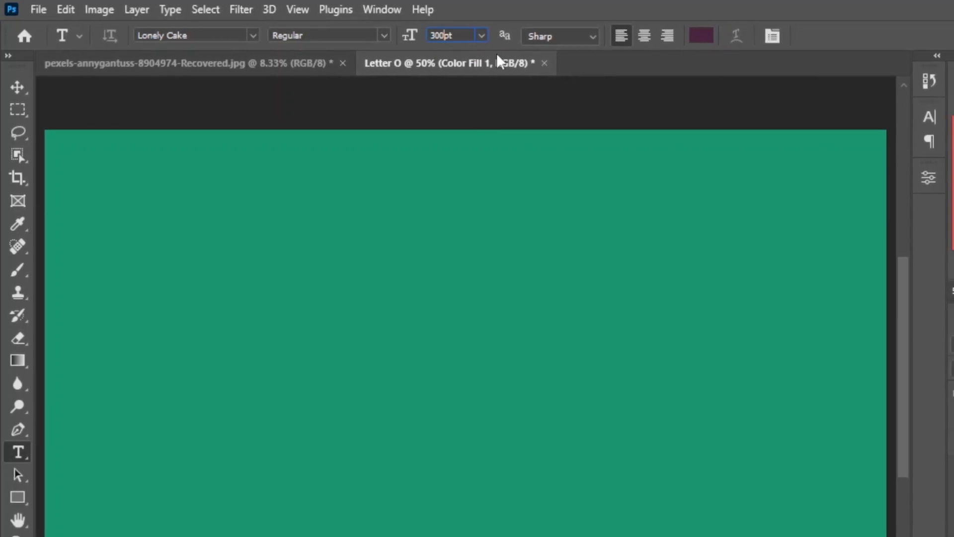
pyautogui.press('Return')
pyautogui.click(406, 337)
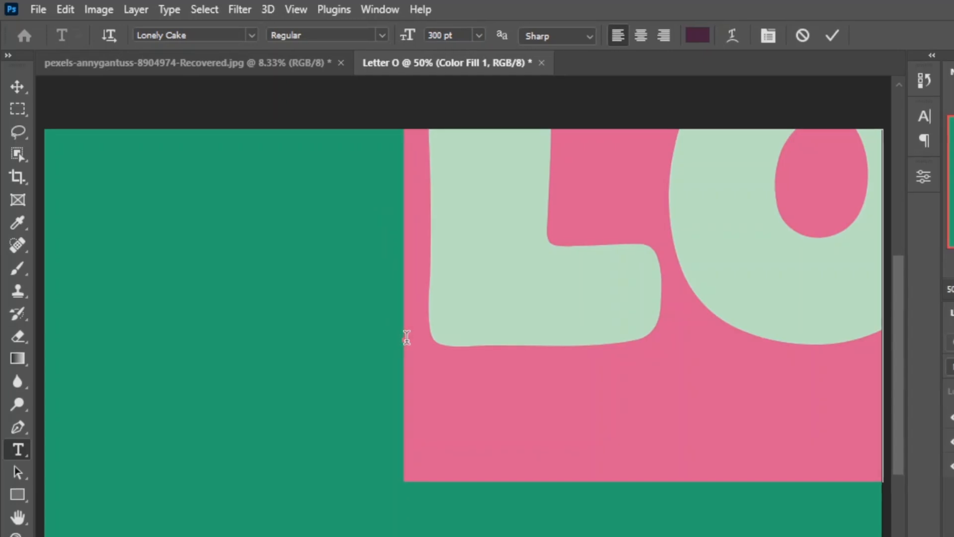
pyautogui.write('O')
pyautogui.click(828, 35)
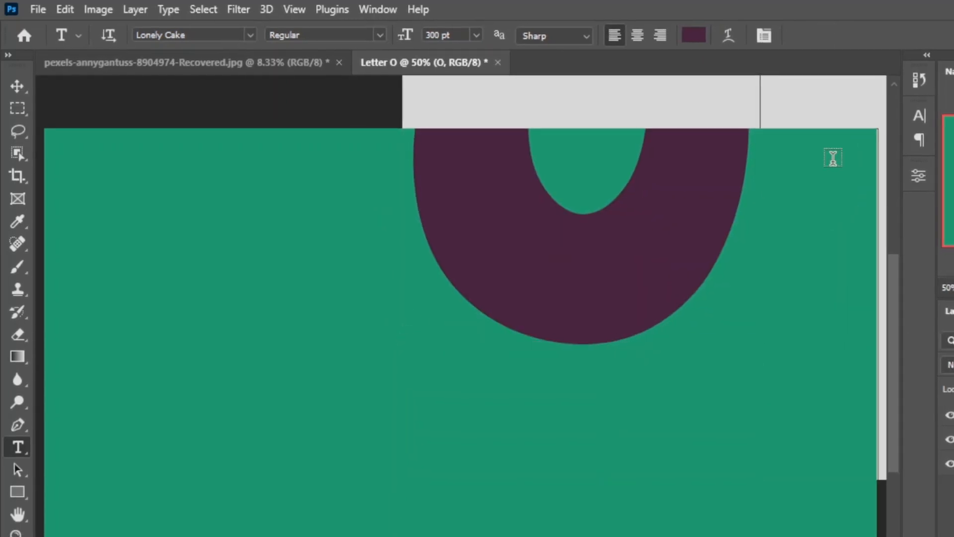
# Move the letter O into the canvas and centre it horizontally and vertically on the document
pyautogui.press('v')
pyautogui.moveTo(416, 149); pyautogui.dragTo(446, 379)
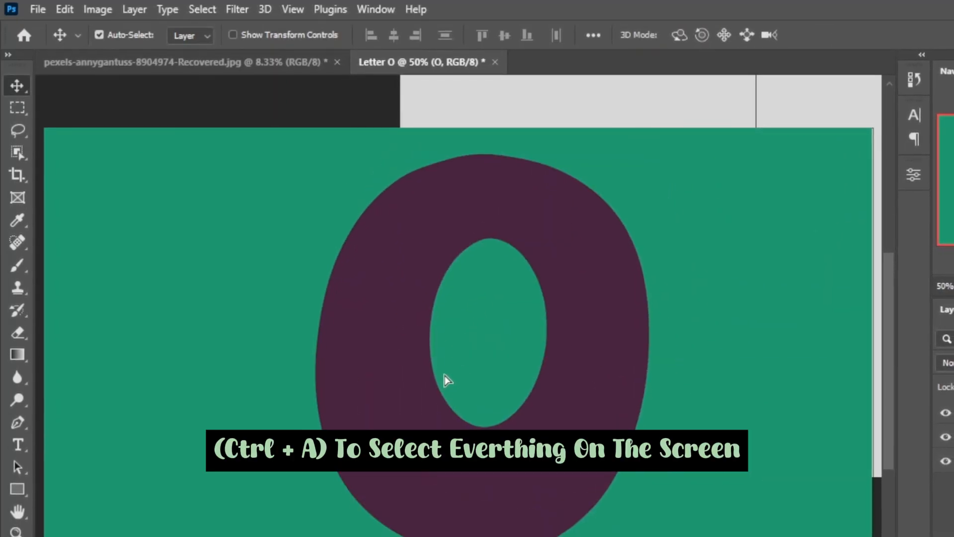
pyautogui.hotkey('ctrl', '0')
pyautogui.moveTo(412, 284); pyautogui.dragTo(384, 272)
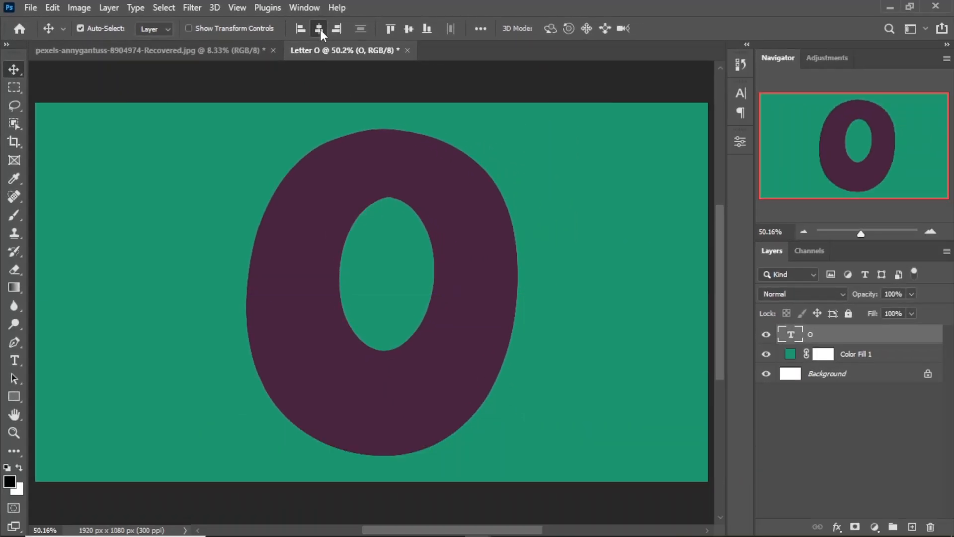
pyautogui.click(320, 29)
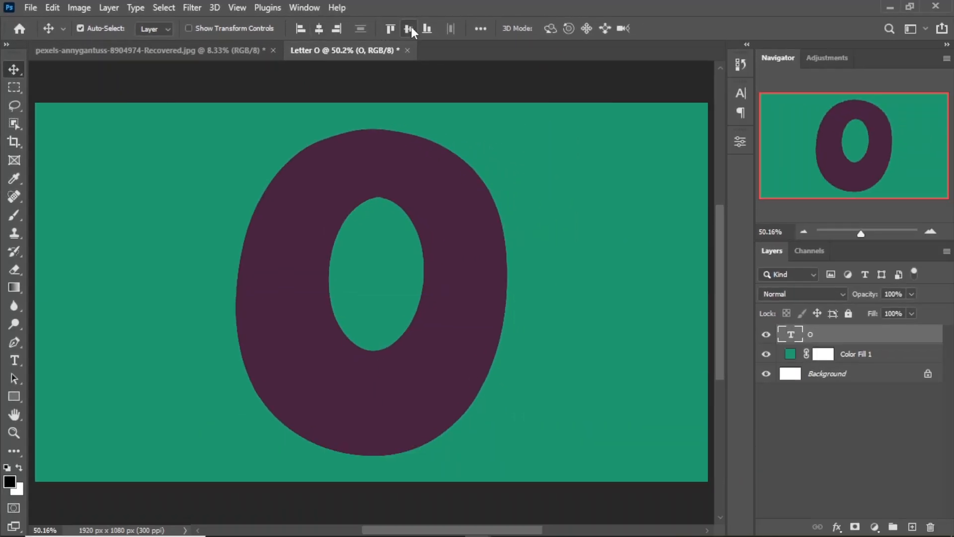
# Bring the Subject cutout from the pexels photo into the Letter O document and scale it down to about 4.99%
pyautogui.click(137, 50)
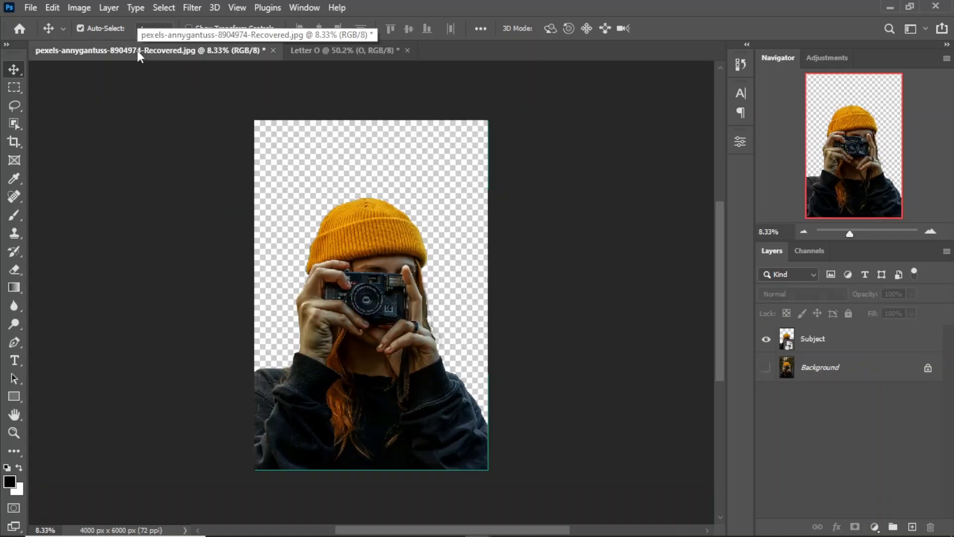
pyautogui.moveTo(342, 318); pyautogui.dragTo(375, 314)
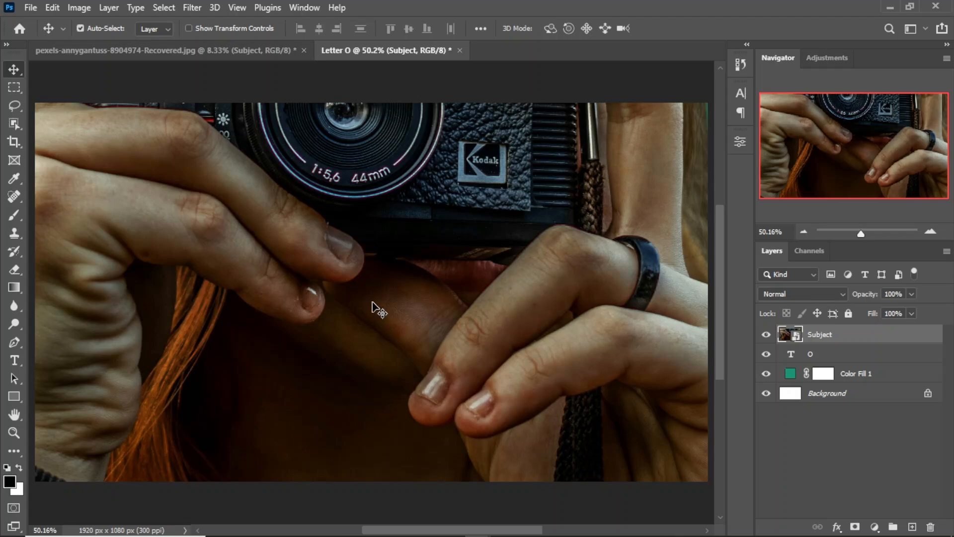
pyautogui.hotkey('ctrl', '-')
pyautogui.hotkey('ctrl', '-')
pyautogui.hotkey('ctrl', 't')
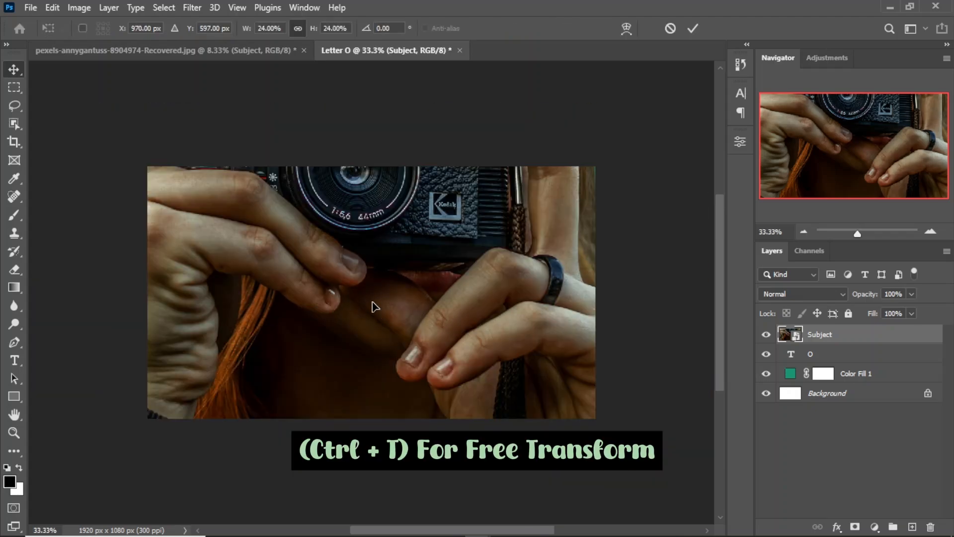
pyautogui.hotkey('ctrl', '-')
pyautogui.hotkey('ctrl', '-')
pyautogui.moveTo(199, 93); pyautogui.dragTo(350, 240)
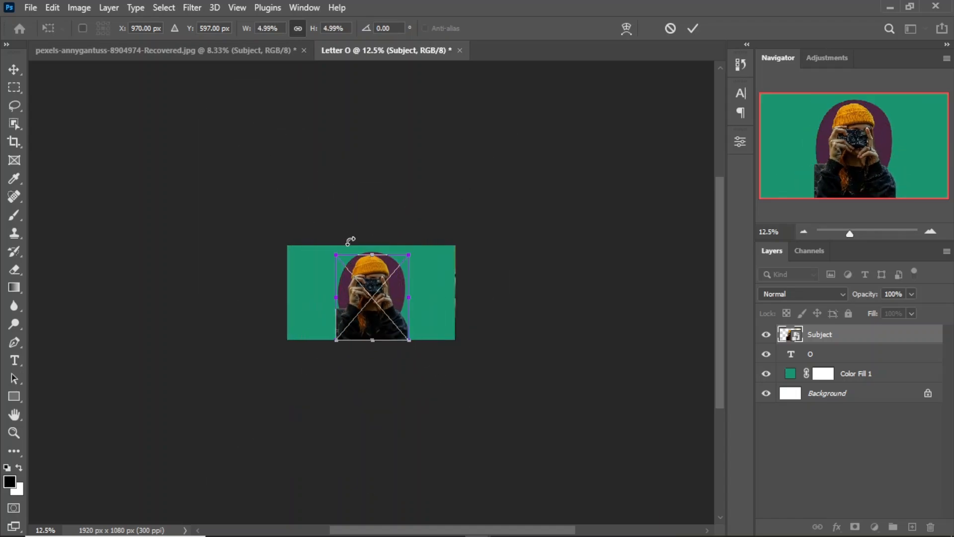
pyautogui.click(692, 29)
# Scale the Subject to about 4.24% and place it over the letter's left side at about X 725 px, Y 618 px
pyautogui.click(14, 433)
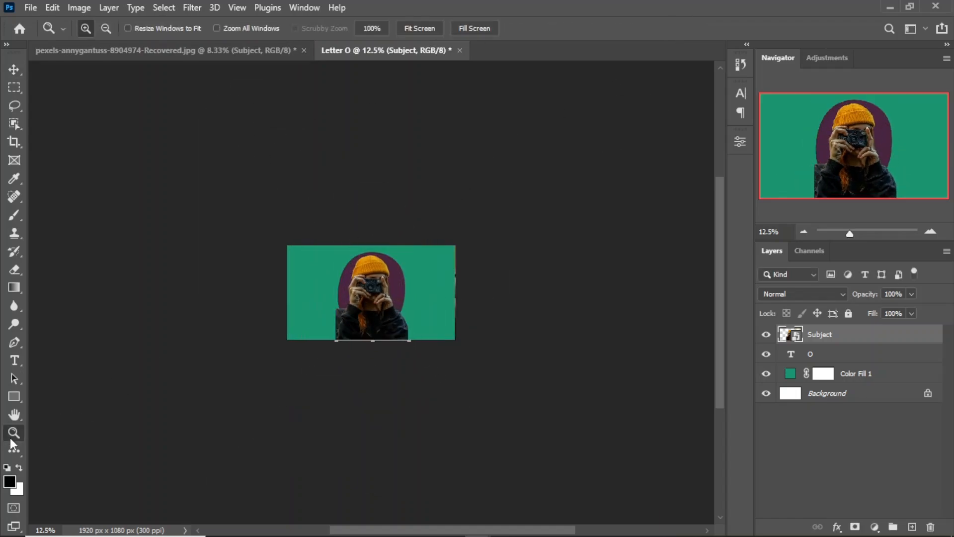
pyautogui.click(427, 28)
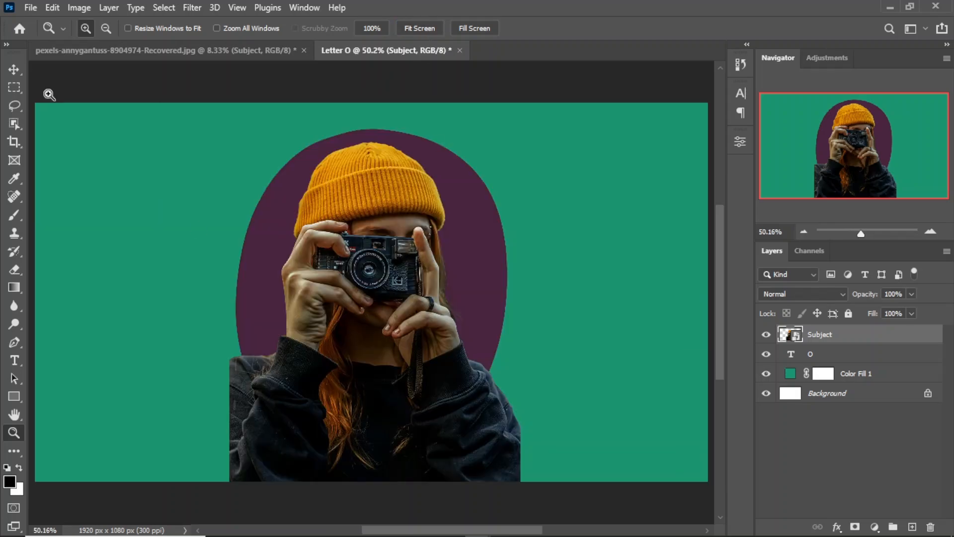
pyautogui.click(15, 70)
pyautogui.moveTo(357, 345); pyautogui.dragTo(298, 321)
pyautogui.hotkey('ctrl', 't')
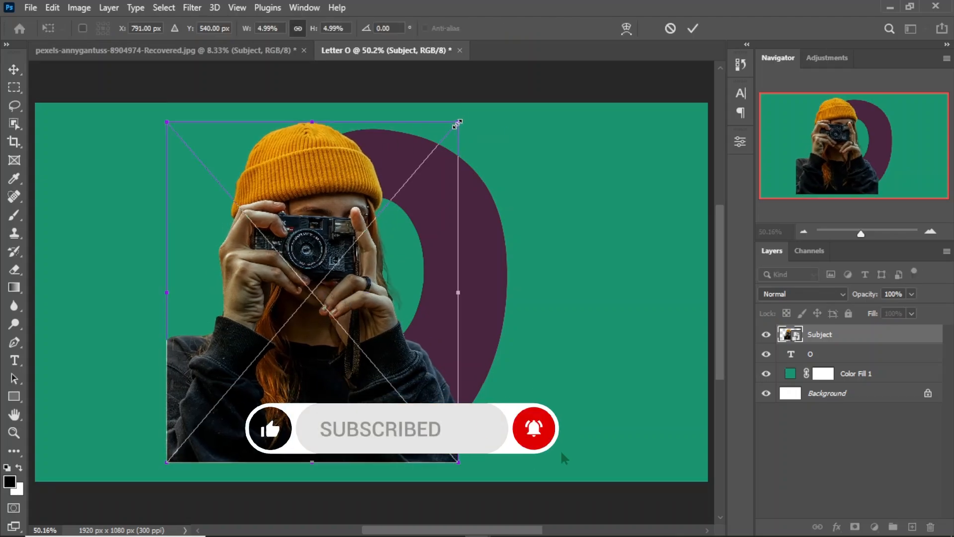
pyautogui.moveTo(457, 120); pyautogui.dragTo(435, 146)
pyautogui.moveTo(334, 294); pyautogui.dragTo(333, 321)
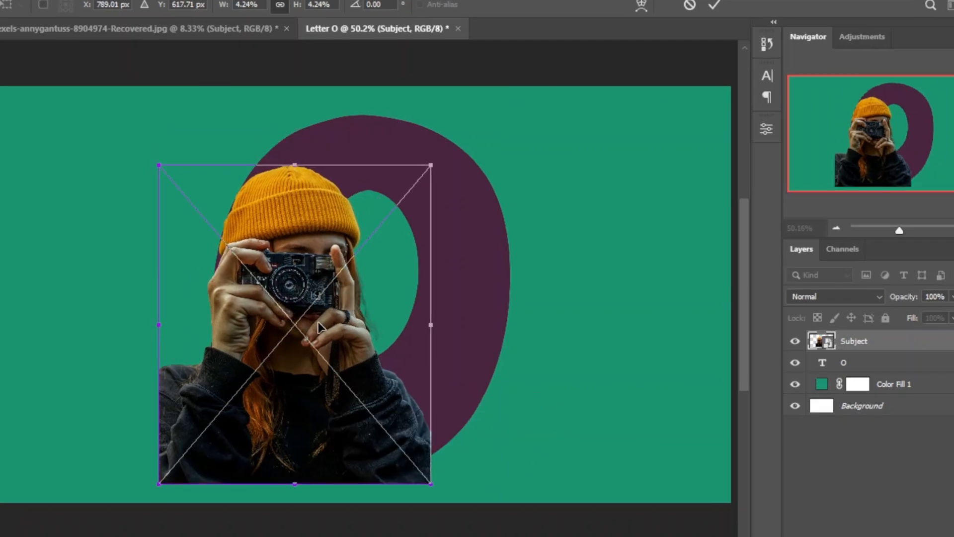
pyautogui.press('Left')
pyautogui.press('Left')
pyautogui.press('Left')
pyautogui.press('Left')
pyautogui.press('Left')
pyautogui.press('Left')
pyautogui.press('Left')
pyautogui.press('Left')
pyautogui.press('Left')
pyautogui.press('Left')
pyautogui.press('Left')
pyautogui.press('Left')
pyautogui.press('Left')
pyautogui.press('Left')
pyautogui.press('Left')
pyautogui.press('Left')
pyautogui.press('Left')
pyautogui.press('Left')
pyautogui.press('Left')
pyautogui.press('Left')
pyautogui.press('Left')
pyautogui.press('Left')
pyautogui.press('Left')
pyautogui.press('Left')
pyautogui.press('Left')
pyautogui.press('Left')
pyautogui.press('Left')
pyautogui.press('Left')
pyautogui.press('Left')
pyautogui.press('Left')
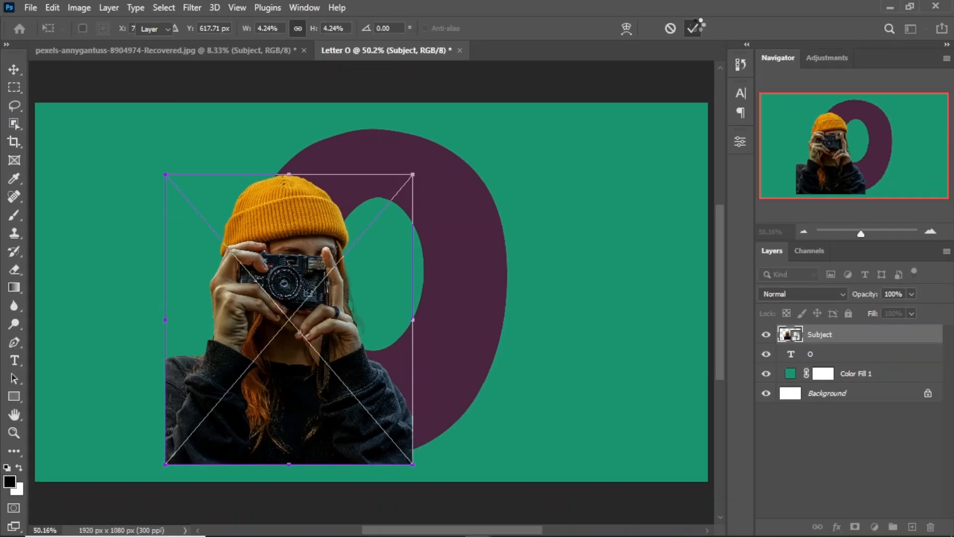
pyautogui.click(714, 5)
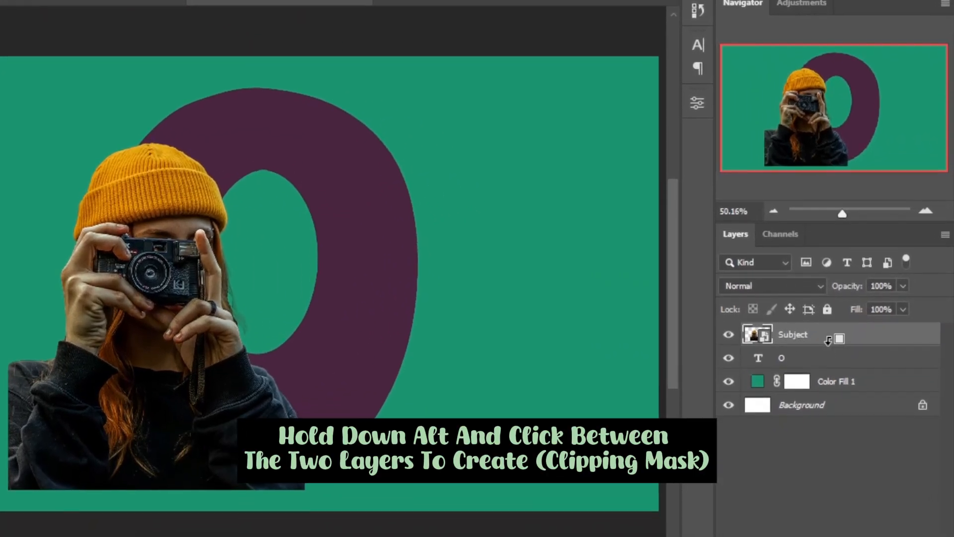
# Clip the Subject layer to the letter O layer with a clipping mask
pyautogui.keyDown('alt'); pyautogui.click(822, 348); pyautogui.keyUp('alt')
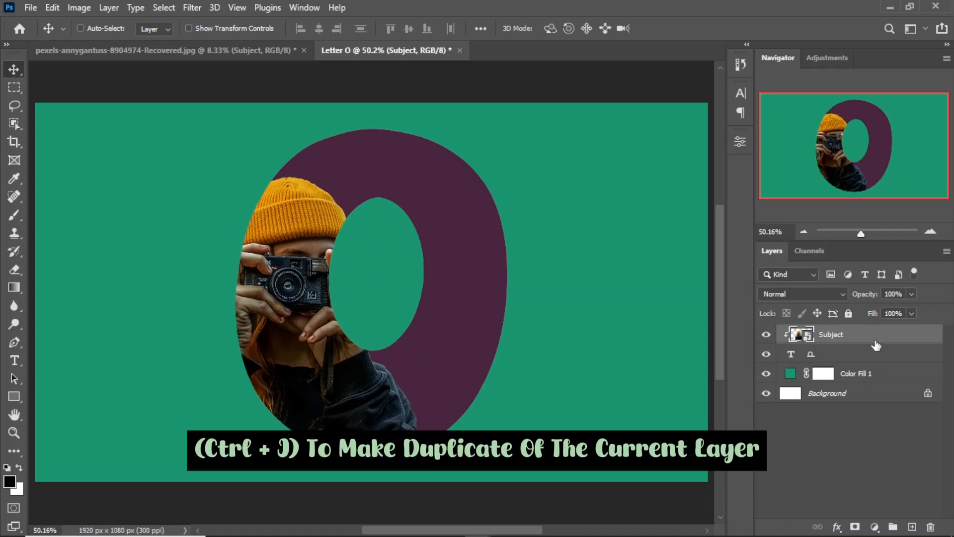
# Duplicate the Subject layer and add a layer mask to the copy
pyautogui.hotkey('ctrl', 'j')
pyautogui.click(855, 527)
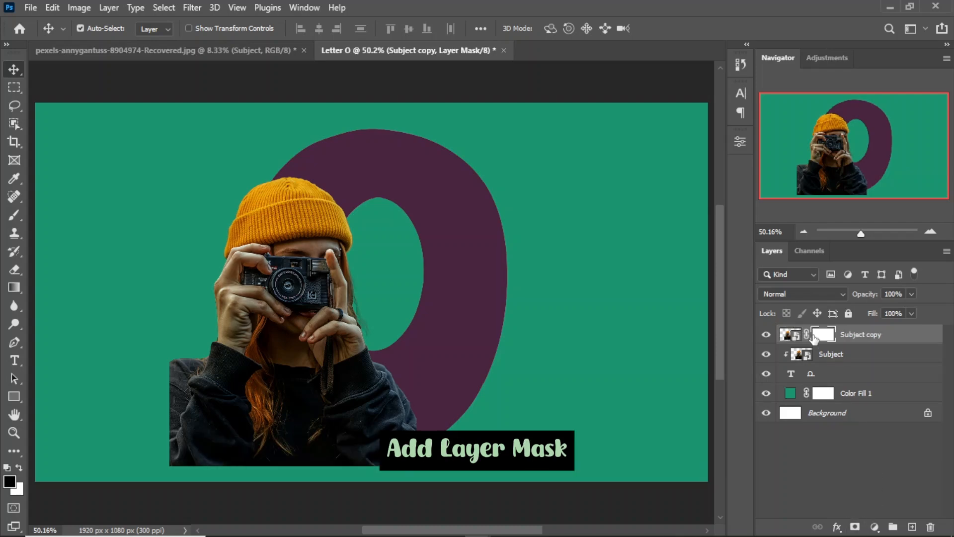
# Mask out the parts of the Subject copy that stick out beyond the letter's outer edge, using a 199 px Hard Round brush
pyautogui.click(16, 213)
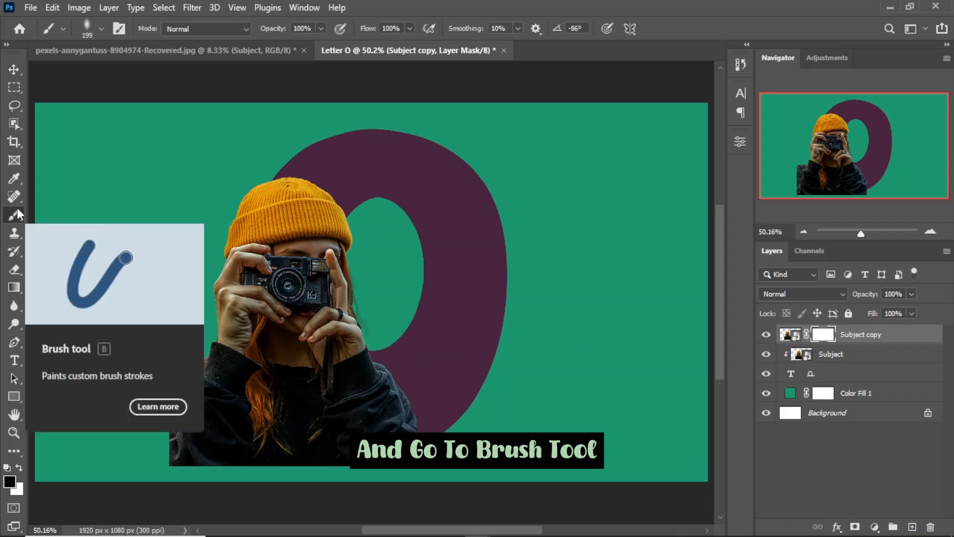
pyautogui.click(100, 28)
pyautogui.click(90, 243)
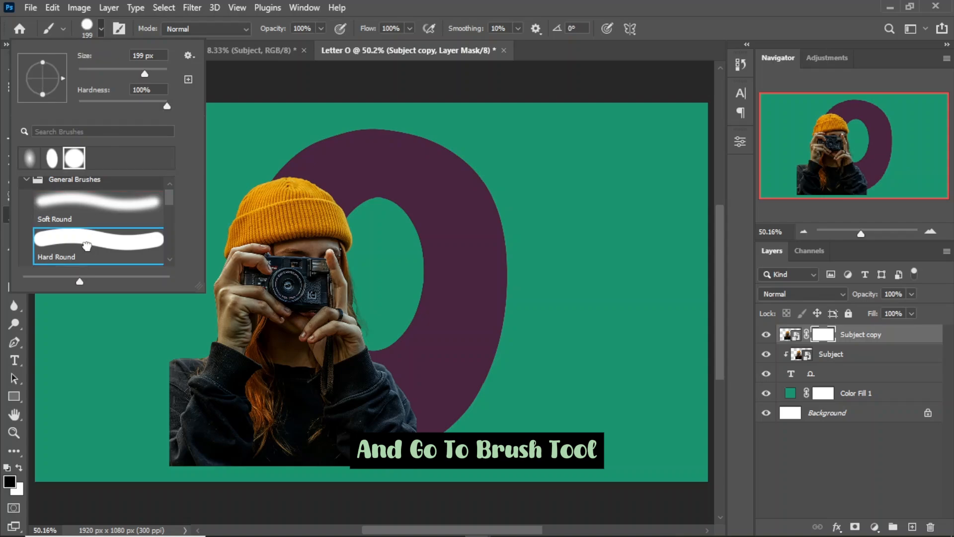
pyautogui.click(101, 29)
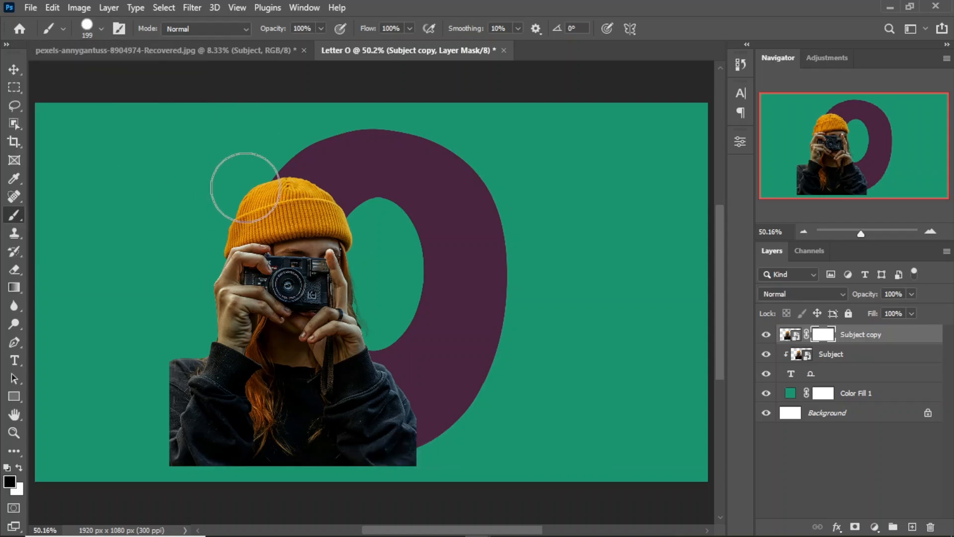
pyautogui.moveTo(245, 187)
pyautogui.mouseDown()
pyautogui.moveTo(251, 316)
pyautogui.moveTo(241, 344)
pyautogui.moveTo(203, 379)
pyautogui.moveTo(194, 463)
pyautogui.moveTo(192, 403)
pyautogui.moveTo(232, 393)
pyautogui.moveTo(261, 449)
pyautogui.moveTo(420, 448)
pyautogui.moveTo(333, 448)
pyautogui.moveTo(247, 414)
pyautogui.moveTo(222, 316)
pyautogui.moveTo(228, 169)
pyautogui.mouseUp()
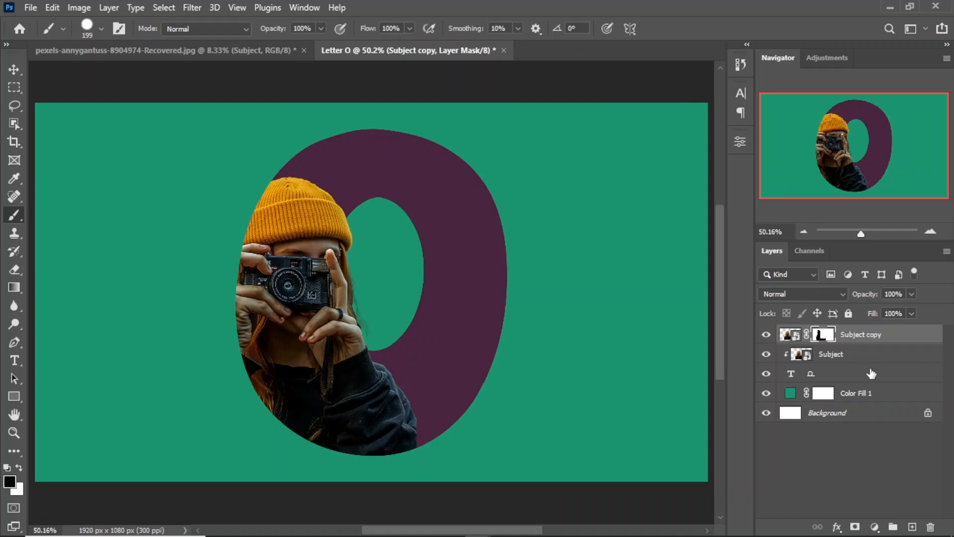
# Add a 3 px inside stroke to the letter O layer with a reversed linear orange-to-magenta gradient at 90°
pyautogui.doubleClick(883, 373)
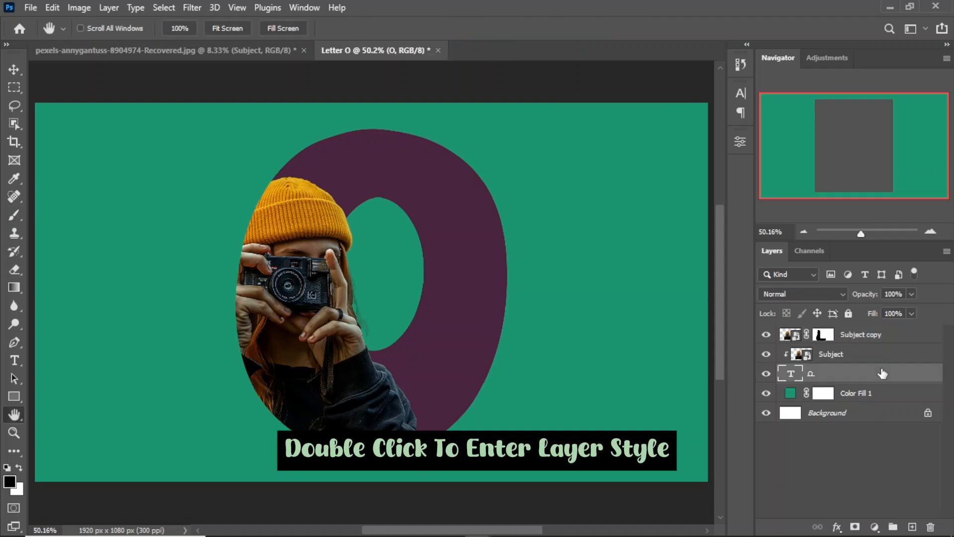
pyautogui.moveTo(492, 124); pyautogui.dragTo(724, 128)
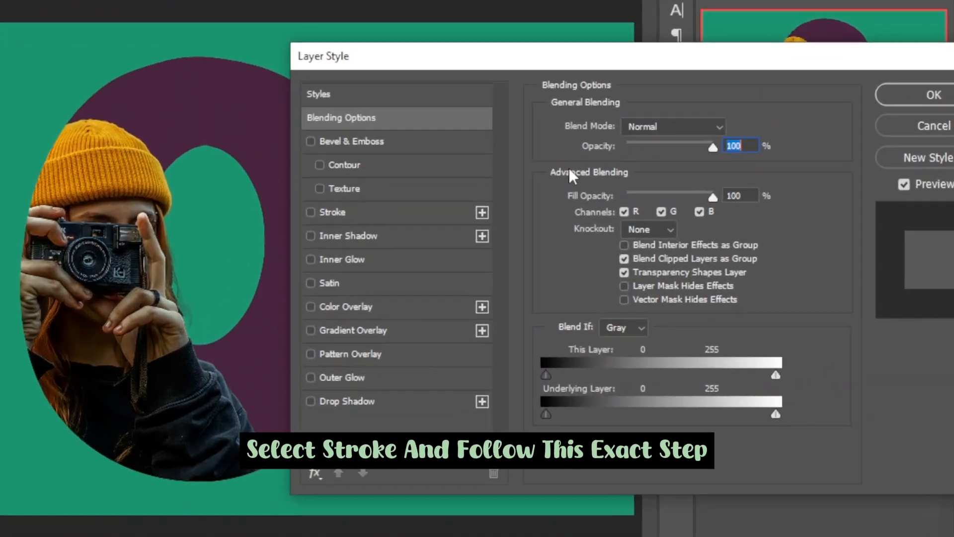
pyautogui.click(393, 213)
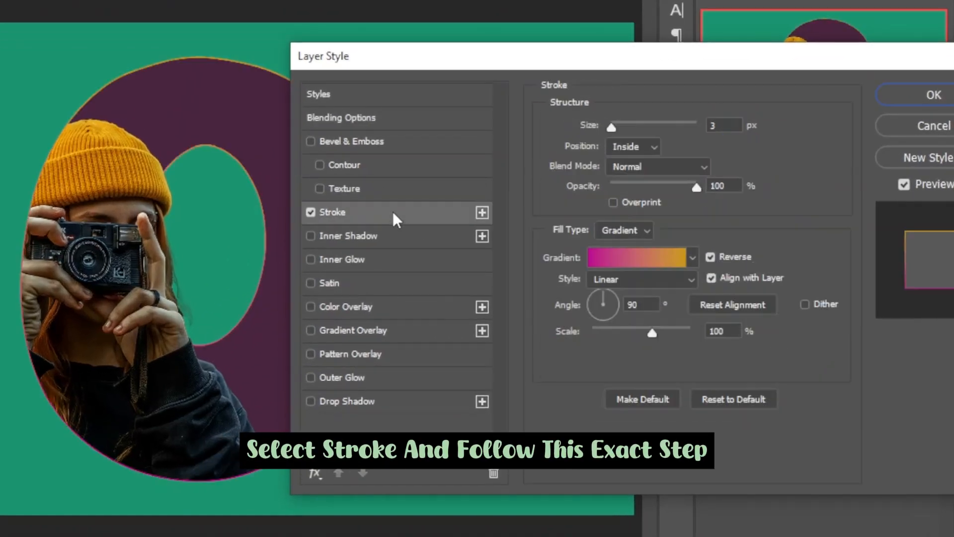
# Check the colours of the orange and magenta stops in the stroke's gradient
pyautogui.click(641, 258)
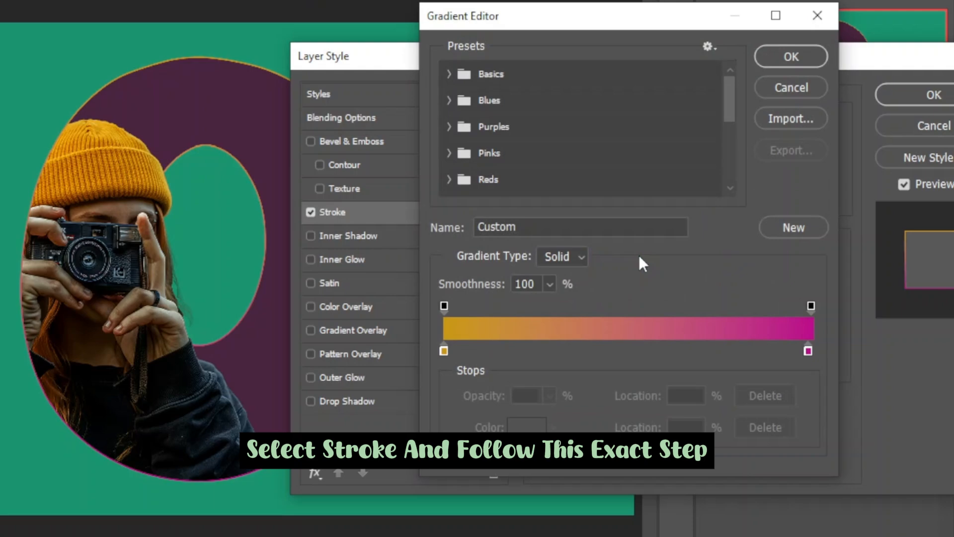
pyautogui.doubleClick(445, 351)
pyautogui.click(497, 18)
pyautogui.click(808, 351)
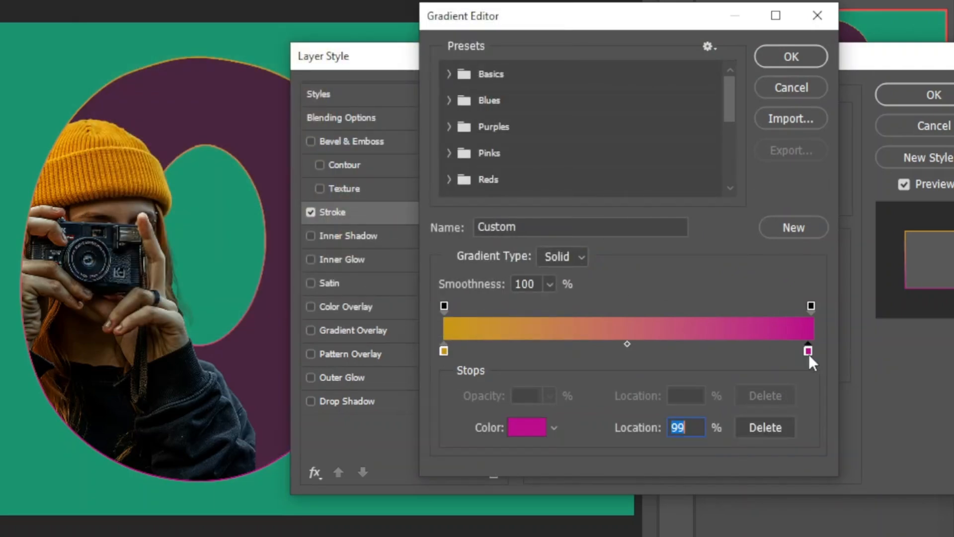
pyautogui.doubleClick(809, 351)
pyautogui.click(479, 20)
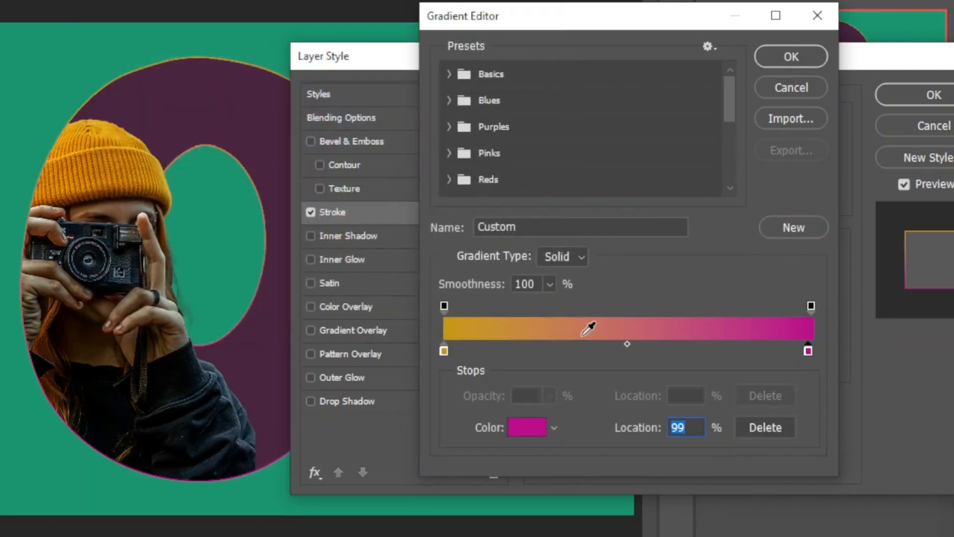
pyautogui.click(773, 69)
# Add a black Multiply inner shadow to the letter O with 83% opacity, 90° angle, 20 px distance, 49% choke and 40 px size
pyautogui.click(311, 236)
pyautogui.click(343, 235)
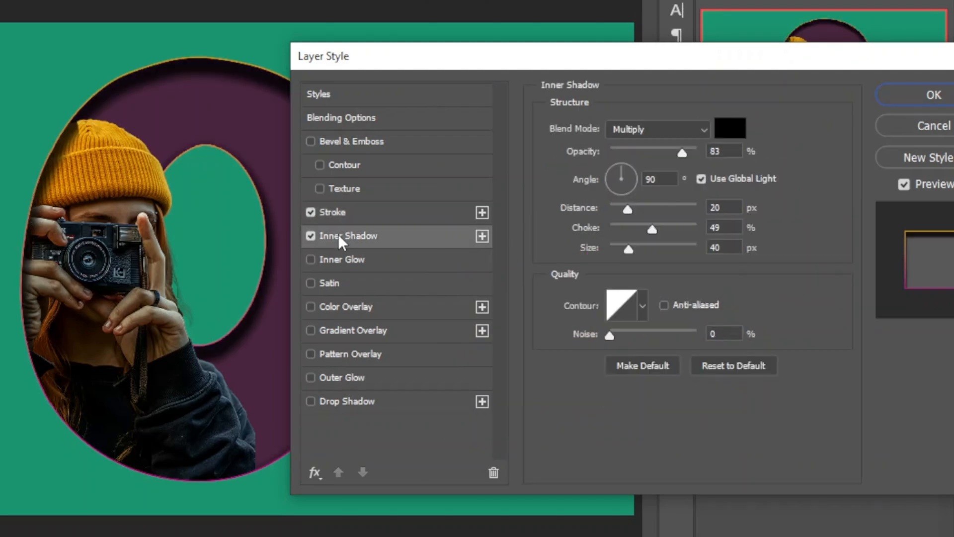
pyautogui.moveTo(382, 60); pyautogui.dragTo(458, 55)
pyautogui.click(782, 124)
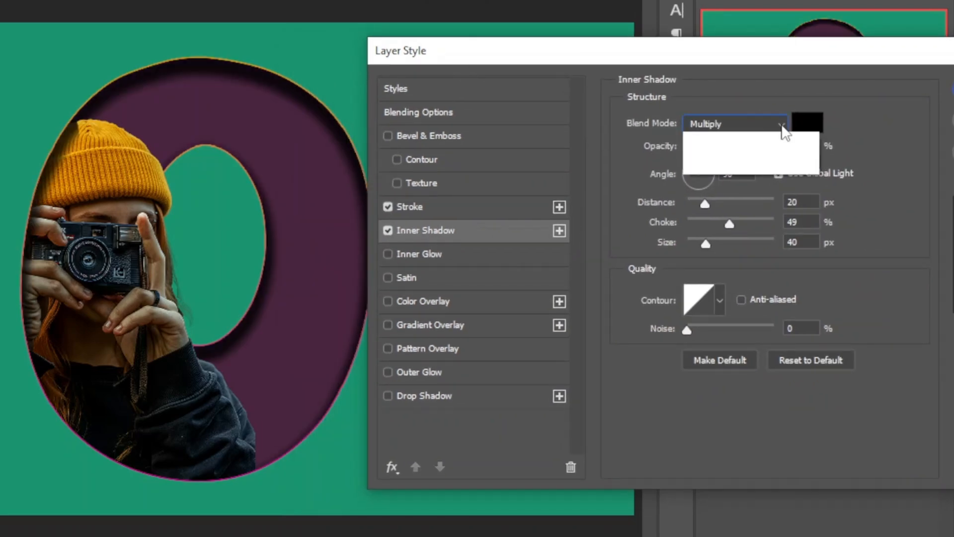
pyautogui.click(761, 192)
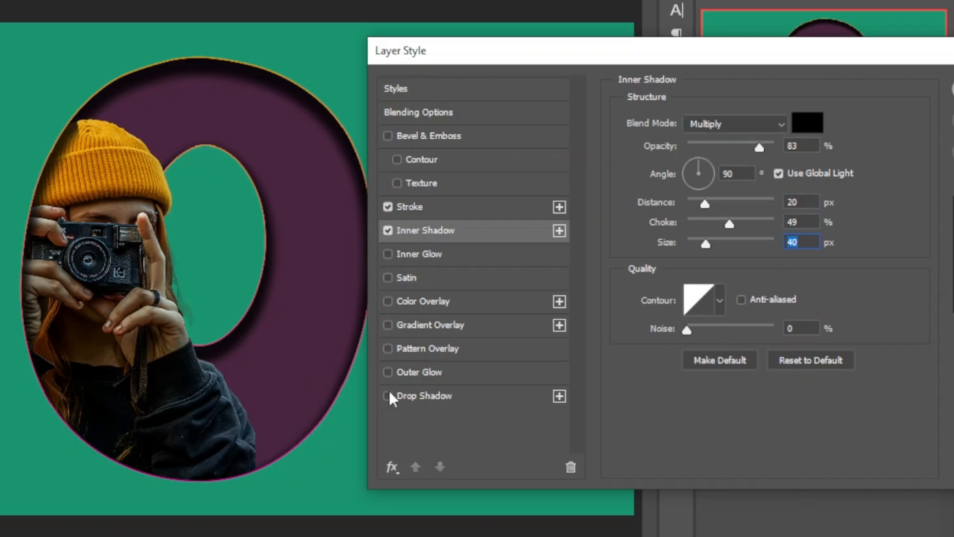
# Add a magenta Multiply drop shadow with 100% opacity, 0 px distance, 40% spread and 10 px size, and apply the letter O's layer style
pyautogui.click(428, 399)
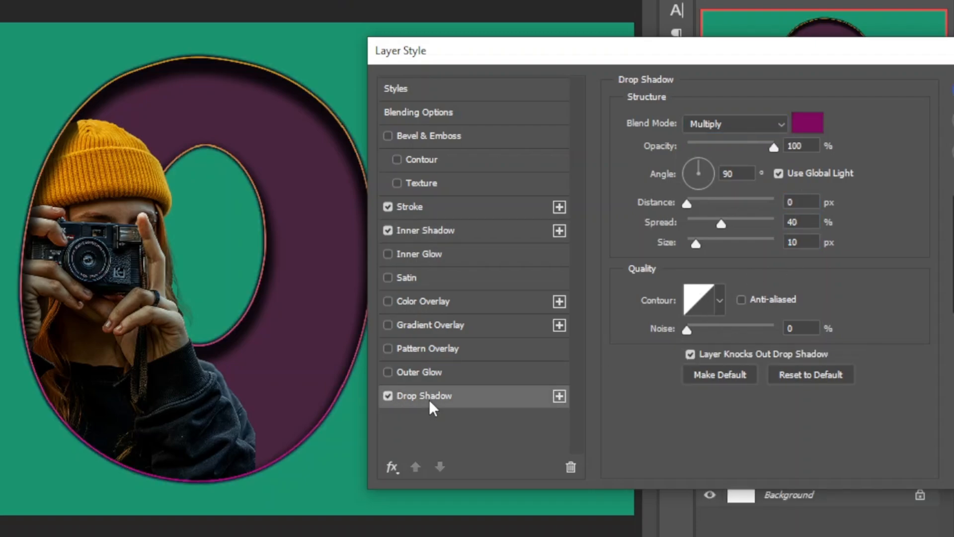
pyautogui.click(387, 396)
pyautogui.click(388, 395)
pyautogui.moveTo(820, 51); pyautogui.dragTo(690, 21)
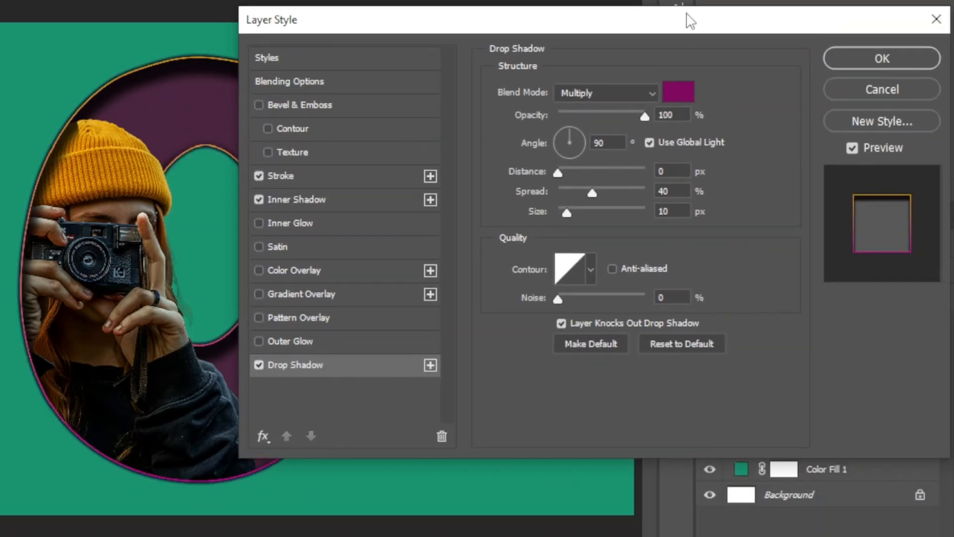
pyautogui.click(861, 60)
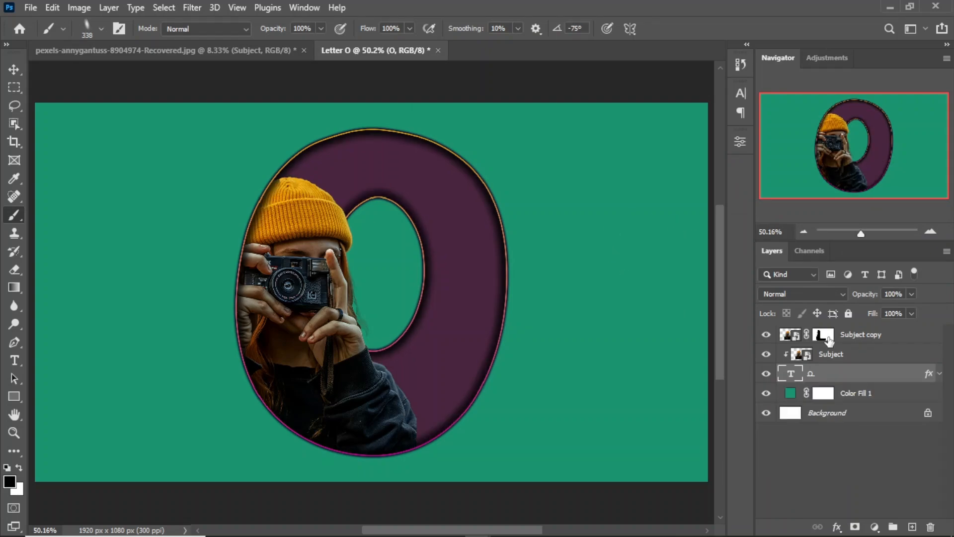
# Touch up the Subject copy's layer mask along the letter's edge with a 77 px Hard Round brush
pyautogui.click(829, 338)
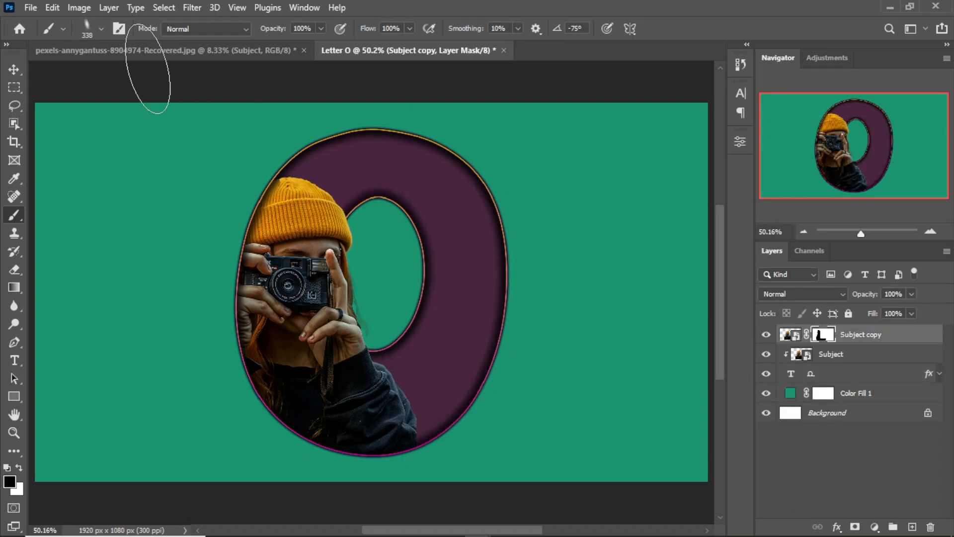
pyautogui.click(102, 29)
pyautogui.click(98, 246)
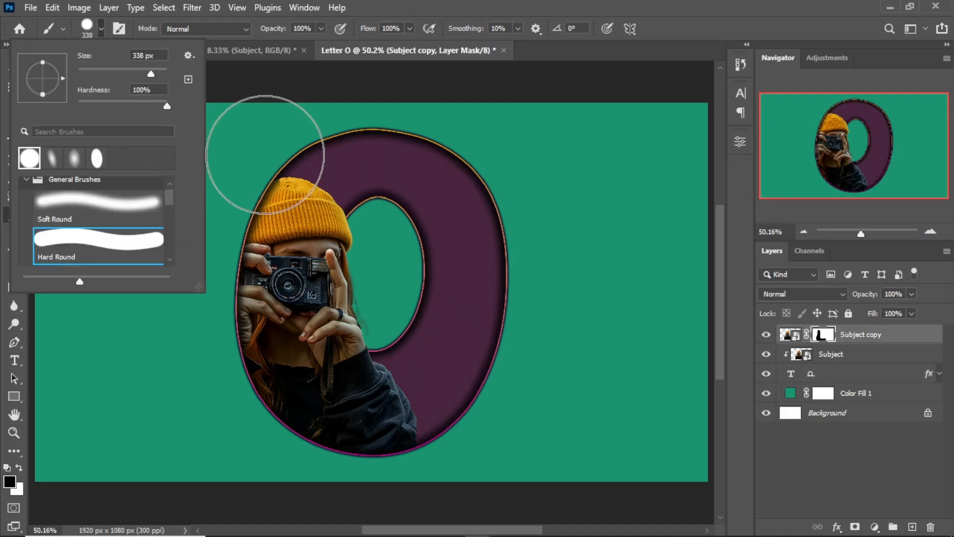
pyautogui.click(294, 170)
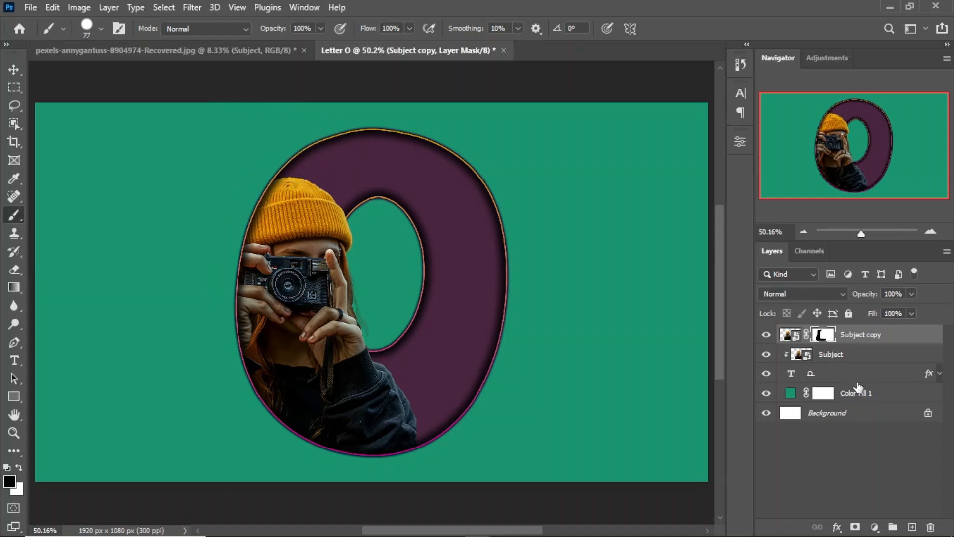
# Add a new layer above Subject and paint a soft black shadow behind the person with a 322 px soft brush angled at -75°
pyautogui.click(887, 356)
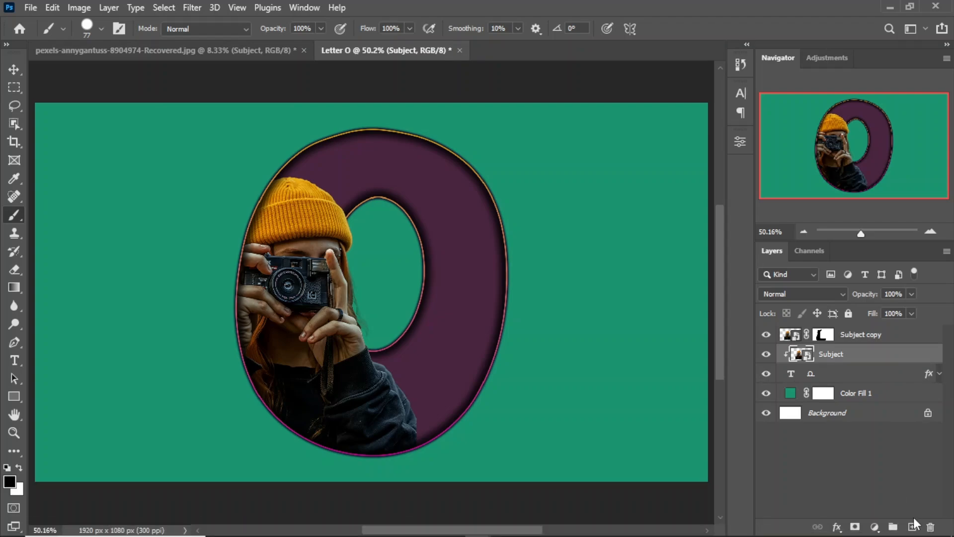
pyautogui.click(913, 526)
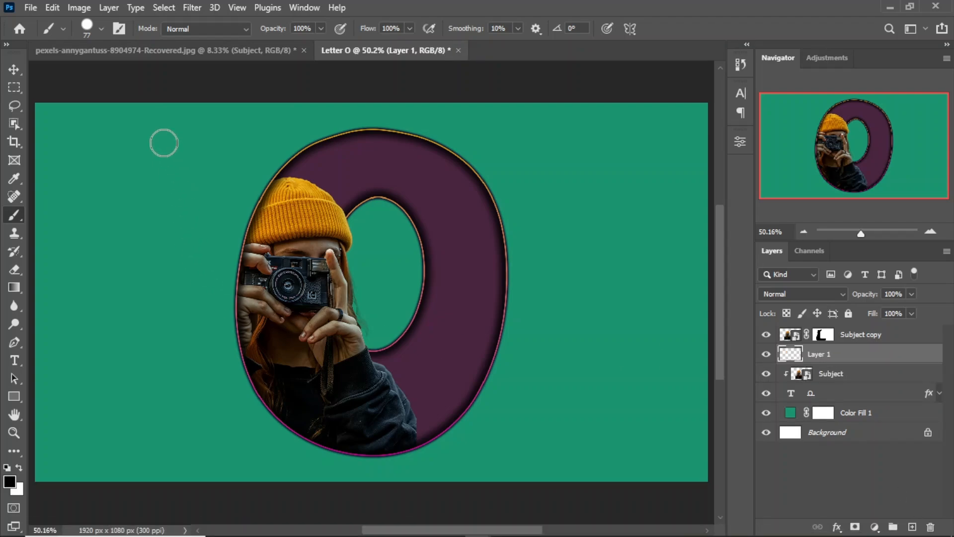
pyautogui.click(101, 28)
pyautogui.click(79, 159)
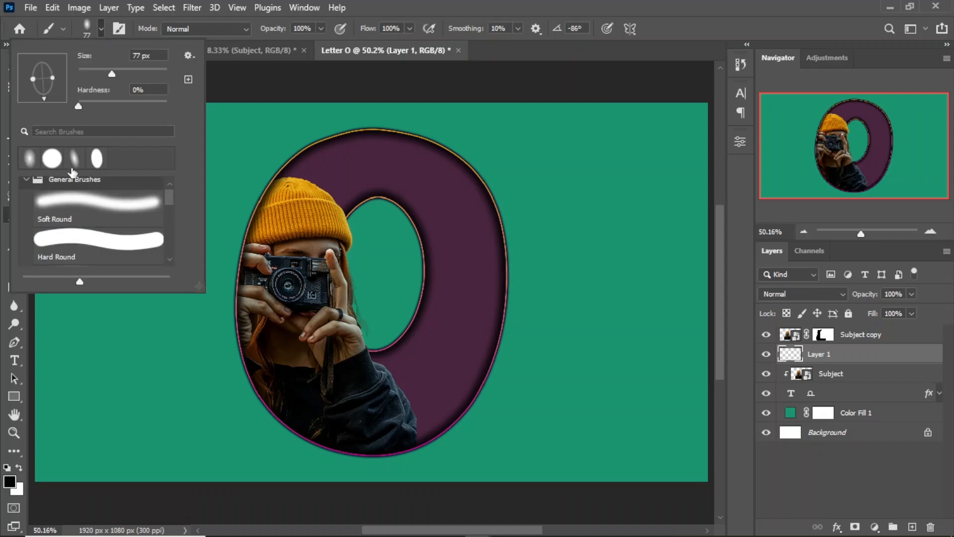
pyautogui.click(74, 160)
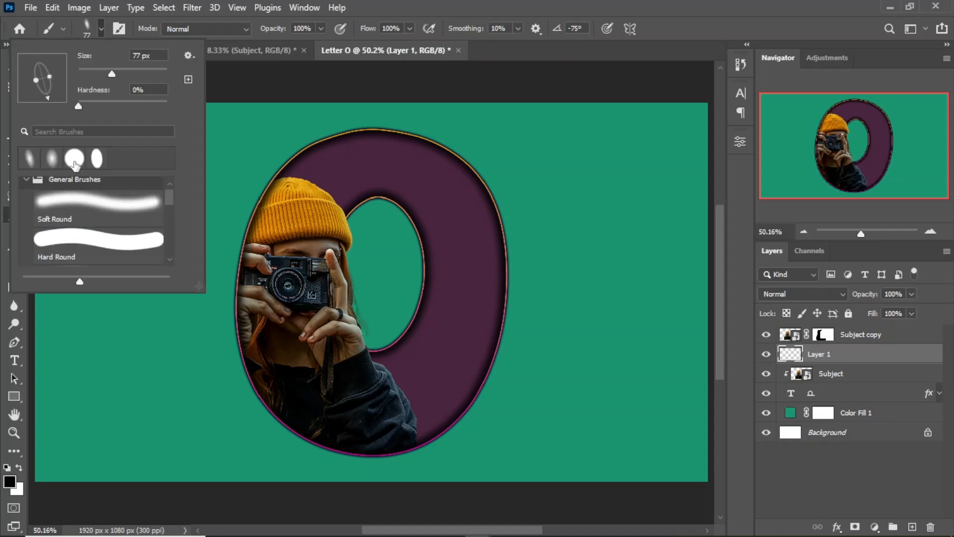
pyautogui.click(135, 69)
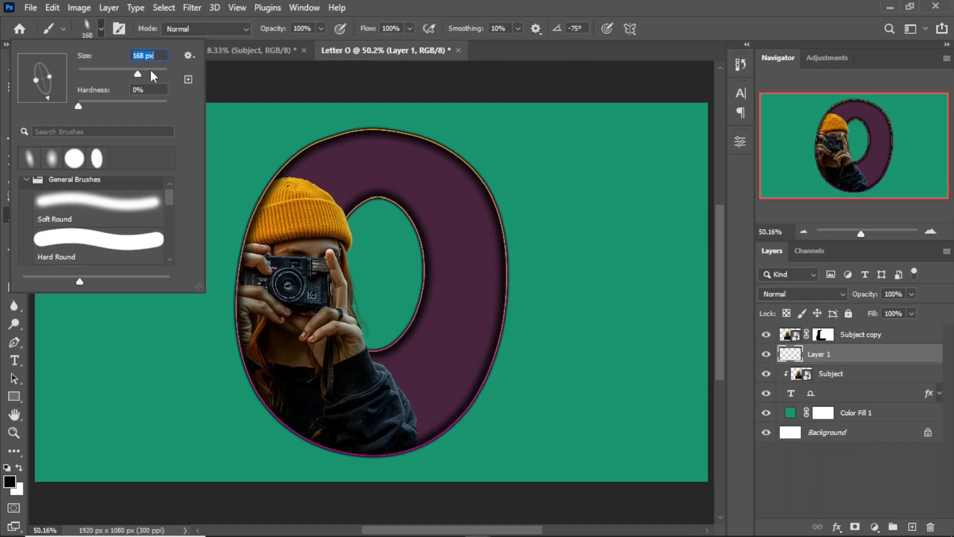
pyautogui.click(99, 29)
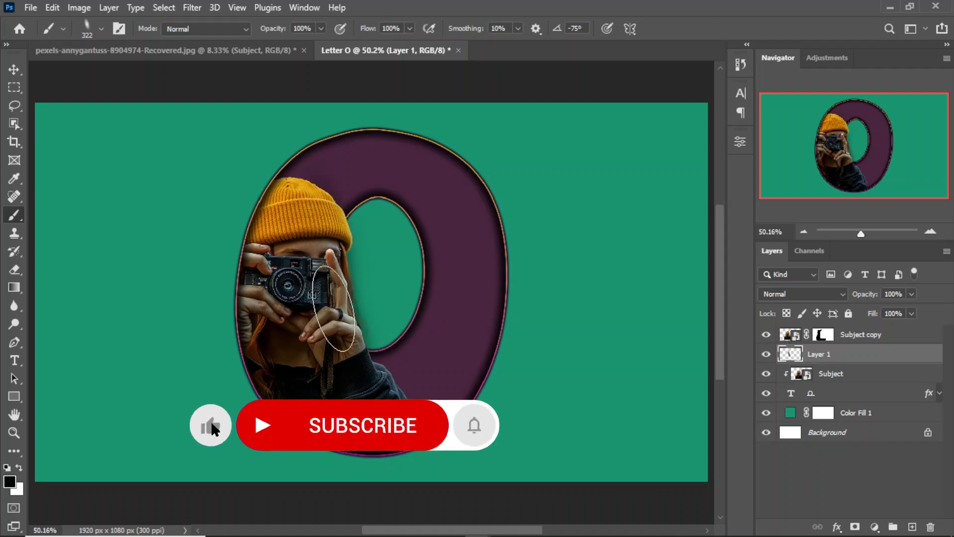
# Compare the artwork with and without the painted shadow on Layer 1
pyautogui.click(766, 355)
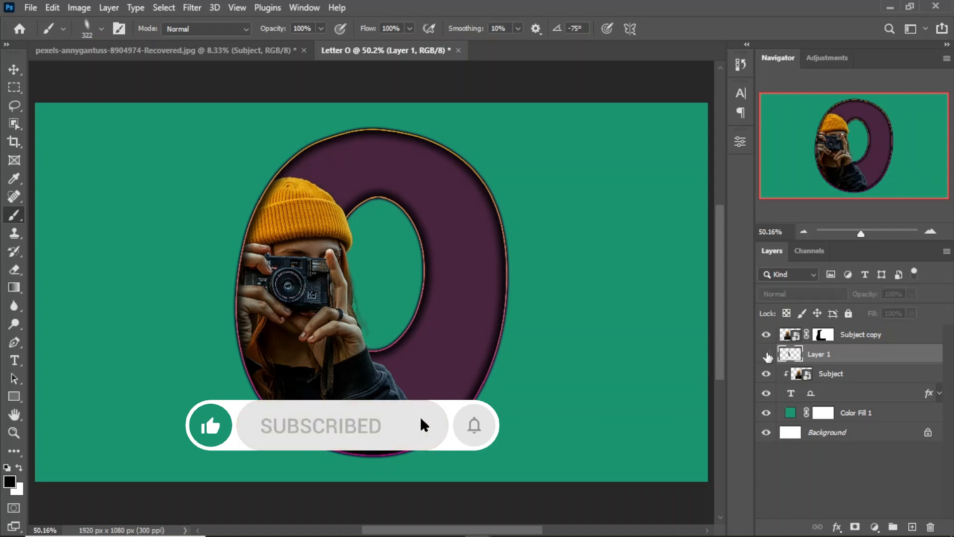
pyautogui.click(767, 355)
pyautogui.click(767, 355)
pyautogui.click(767, 356)
pyautogui.click(767, 356)
pyautogui.click(766, 354)
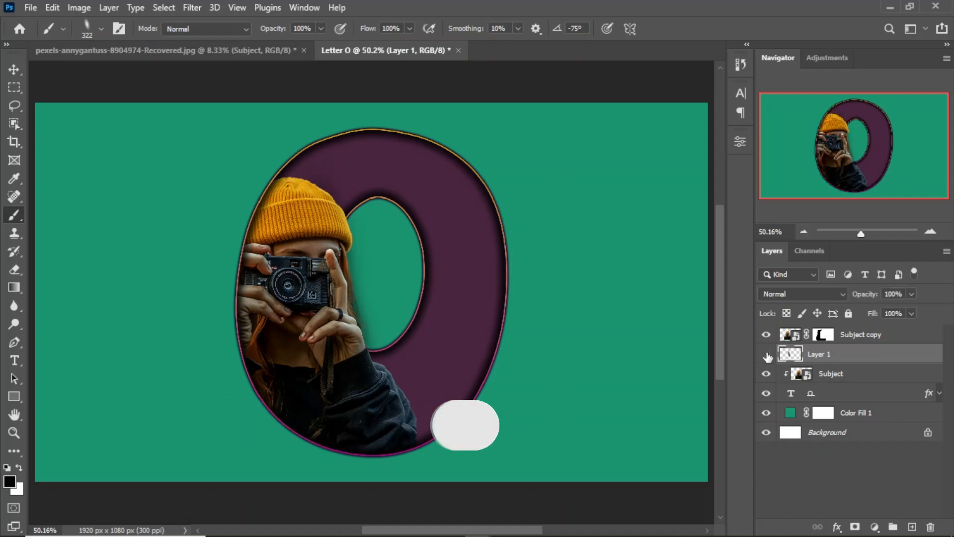
pyautogui.click(767, 354)
pyautogui.click(767, 355)
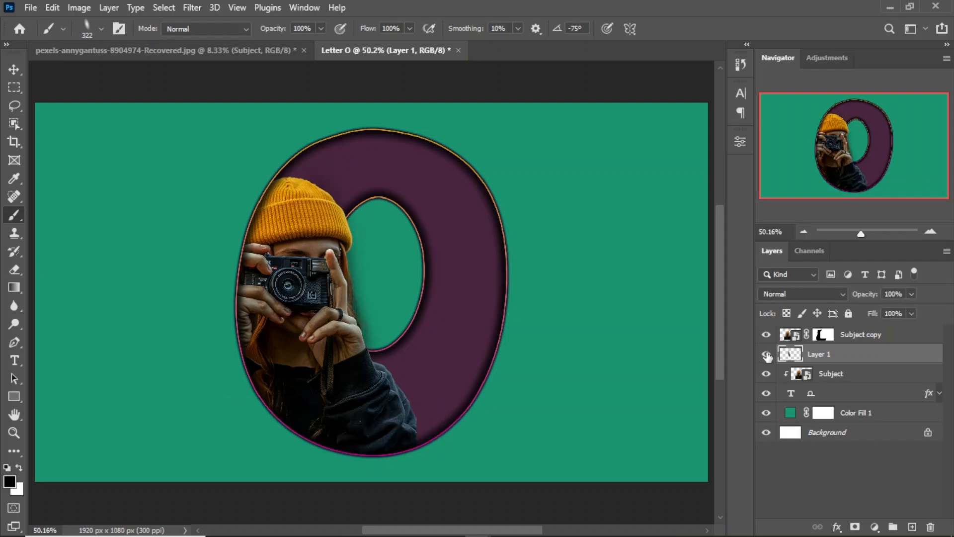
pyautogui.click(12, 74)
pyautogui.click(72, 74)
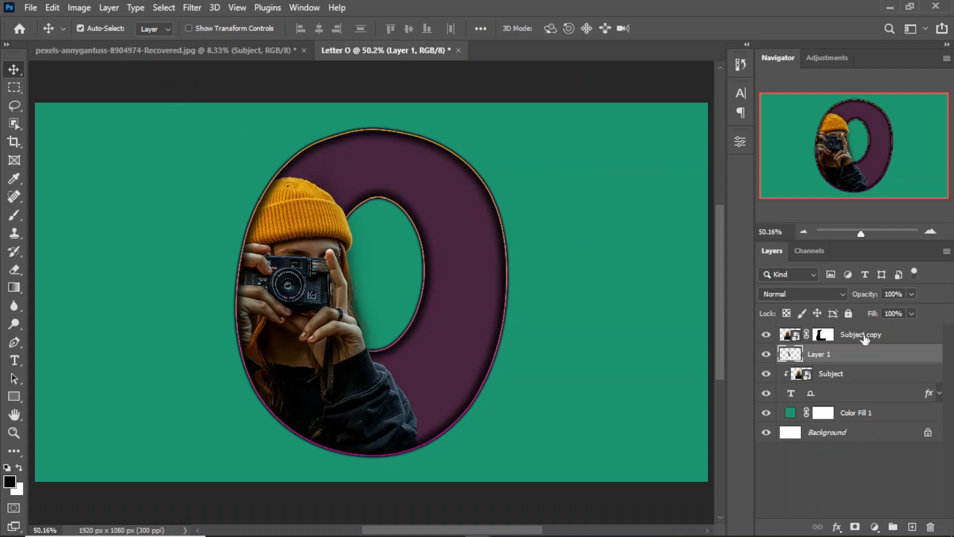
# Set up vertical type in the Coffee Soda font above the Subject copy layer
pyautogui.click(865, 338)
pyautogui.click(14, 360)
pyautogui.click(61, 368)
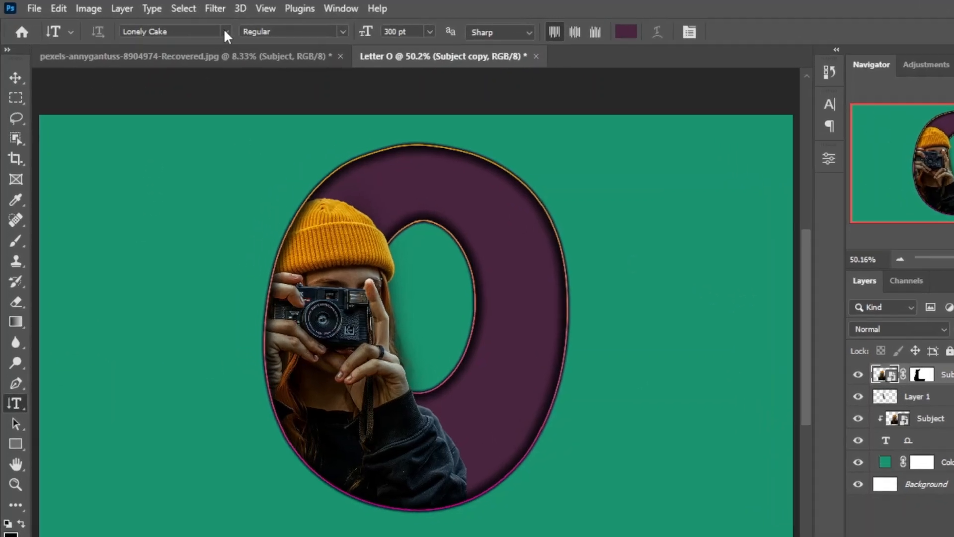
pyautogui.click(199, 27)
pyautogui.scroll(-1, 201, 203)
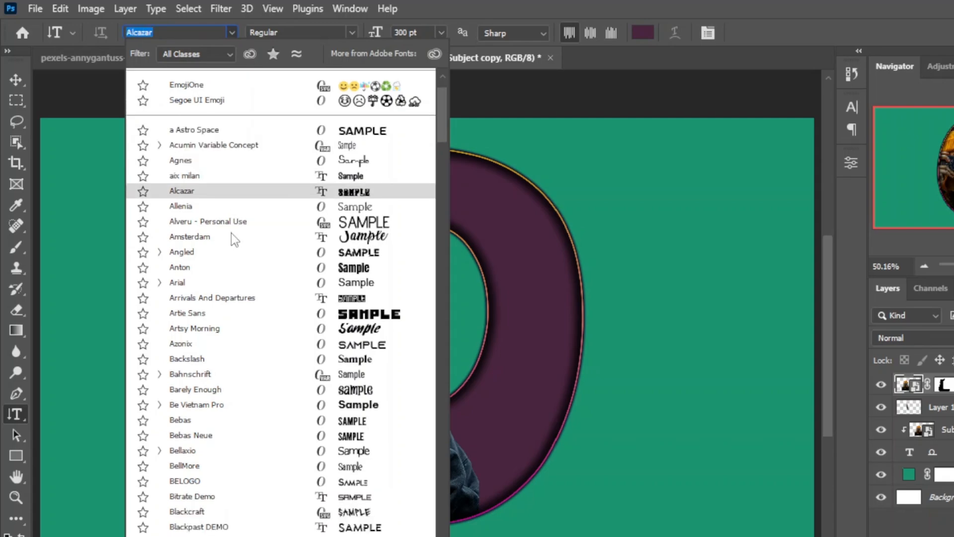
pyautogui.scroll(-5, 231, 233)
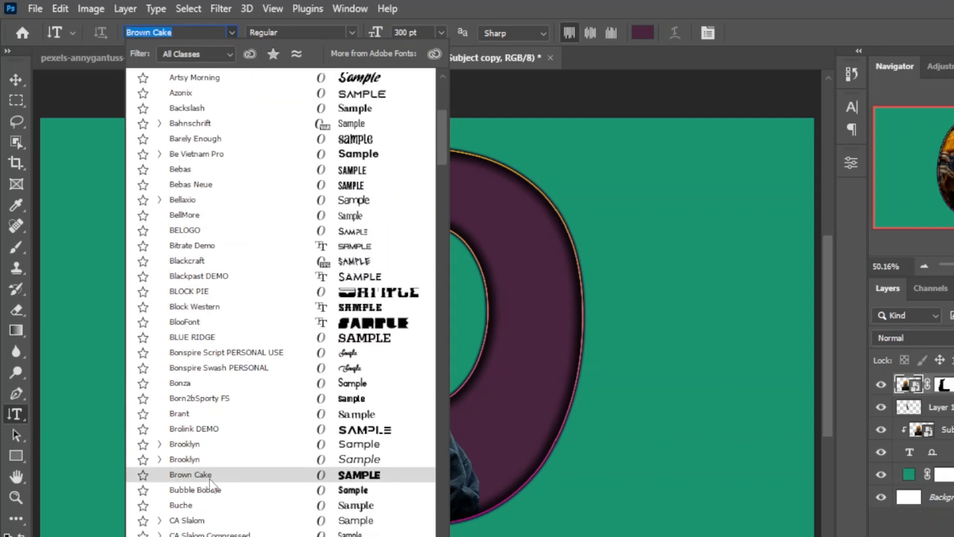
pyautogui.scroll(-6, 210, 502)
pyautogui.click(208, 500)
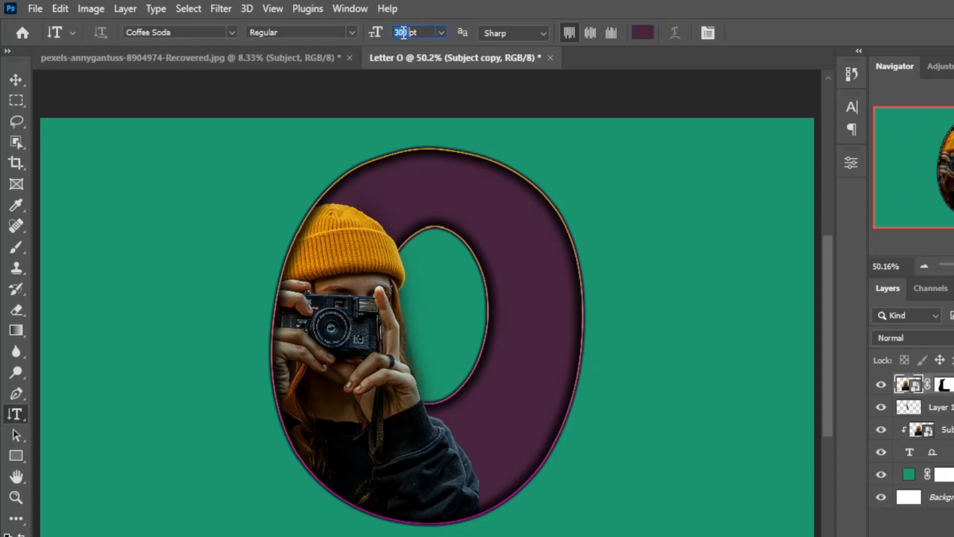
# Add the vertical text "LETTER" at 30 pt to the left of the letter O
pyautogui.click(185, 145)
pyautogui.write('LETTER')
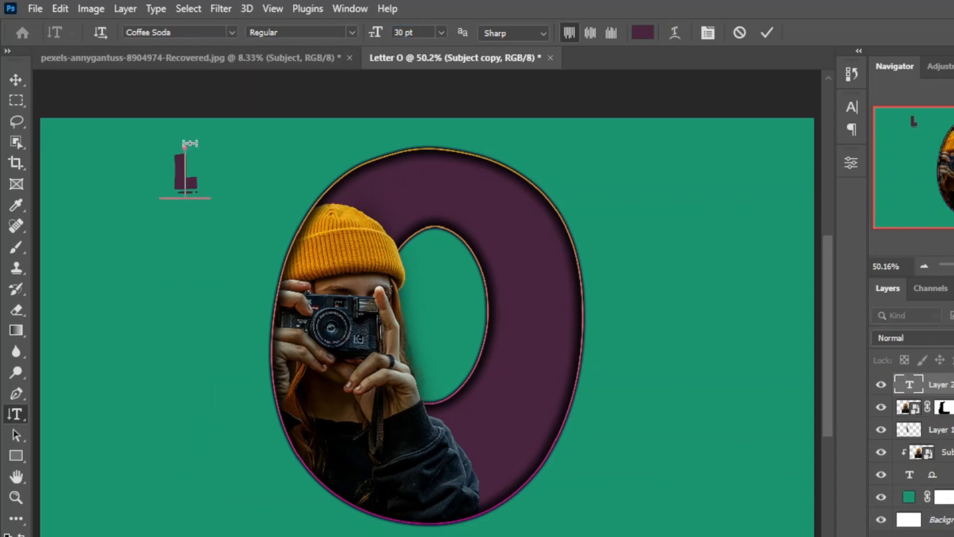
pyautogui.click(767, 33)
# Warp the vertical LETTER text into an arc that follows the curve of the O's left side
pyautogui.click(675, 33)
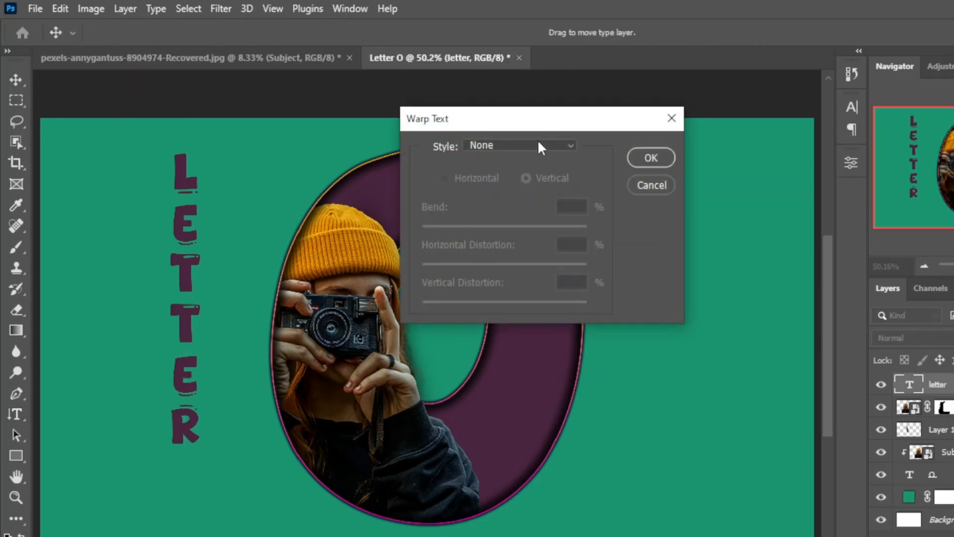
pyautogui.click(538, 144)
pyautogui.click(547, 248)
pyautogui.click(649, 158)
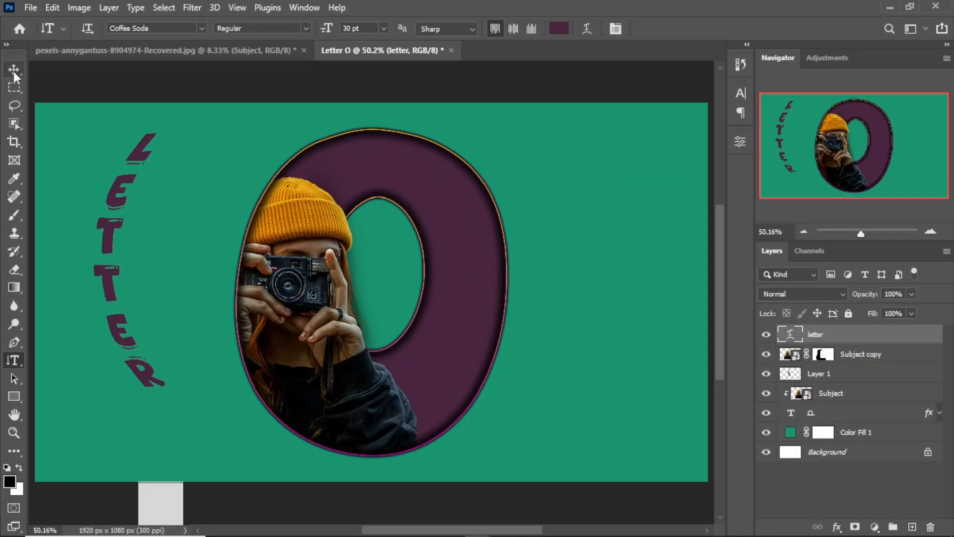
# Move the curved LETTER text against the O's left edge and fine-tune its placement so it follows the outline
pyautogui.press('v')
pyautogui.moveTo(134, 320); pyautogui.dragTo(239, 320)
pyautogui.moveTo(208, 274); pyautogui.dragTo(208, 274)
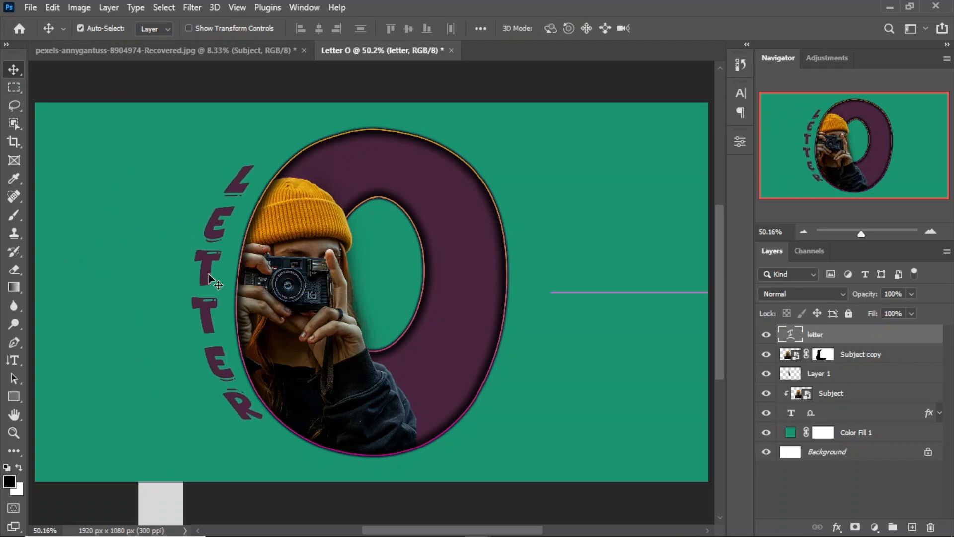
pyautogui.moveTo(219, 228); pyautogui.dragTo(227, 221)
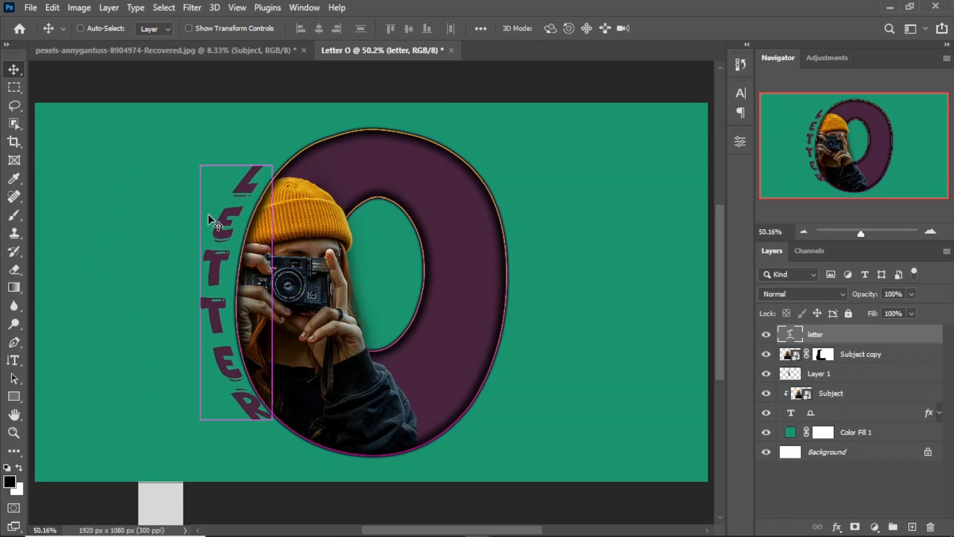
pyautogui.hotkey('ctrl', 't')
pyautogui.moveTo(166, 157); pyautogui.dragTo(169, 158)
pyautogui.click(693, 29)
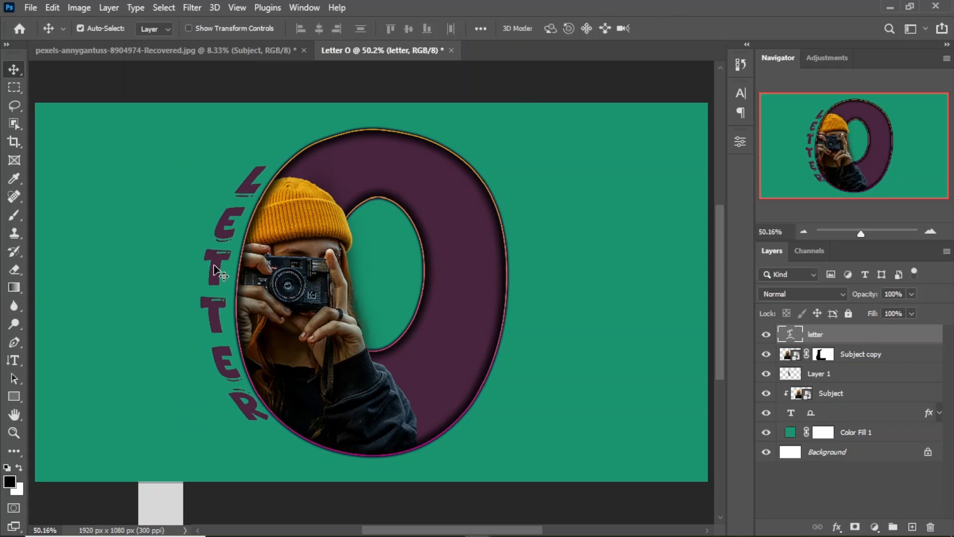
# Duplicate the LETTER text to the right of the O and set the copy's vertical Arch warp bend to -50%
pyautogui.moveTo(215, 270); pyautogui.dragTo(571, 273)
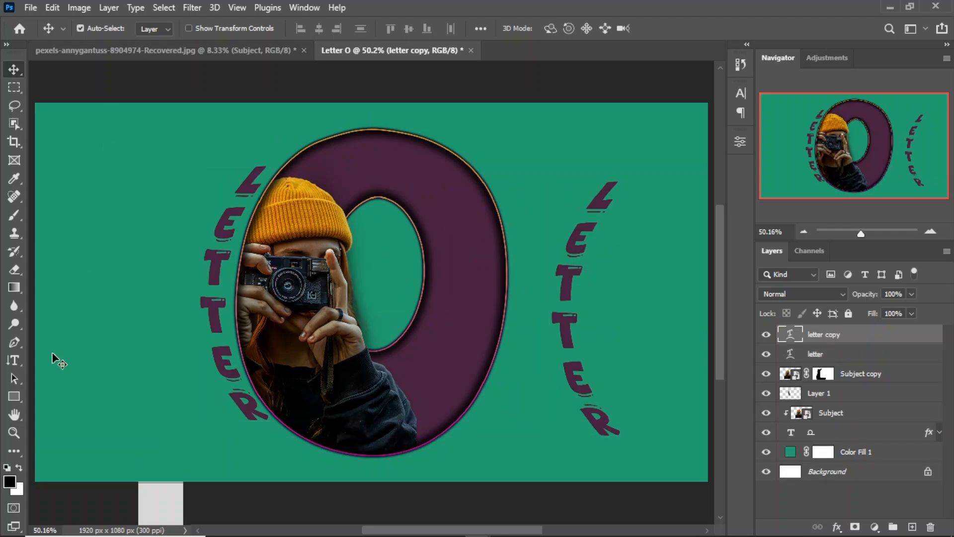
pyautogui.click(14, 360)
pyautogui.click(586, 29)
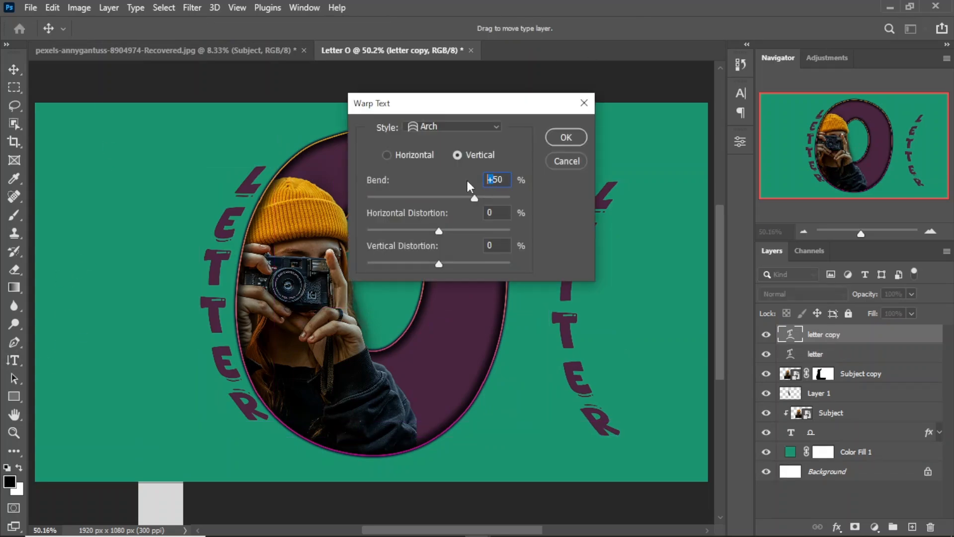
pyautogui.write('-')
pyautogui.click(566, 137)
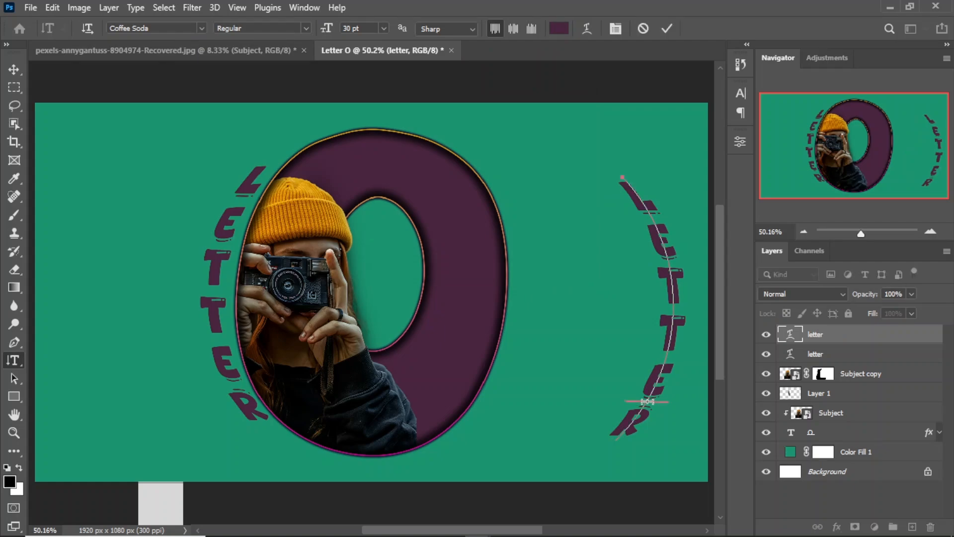
# Replace the wording of the duplicated text with "portrait" and commit the edit
pyautogui.press('BackSpace')
pyautogui.press('BackSpace')
pyautogui.press('BackSpace')
pyautogui.press('BackSpace')
pyautogui.press('BackSpace')
pyautogui.press('Down')
pyautogui.press('BackSpace')
pyautogui.write('po')
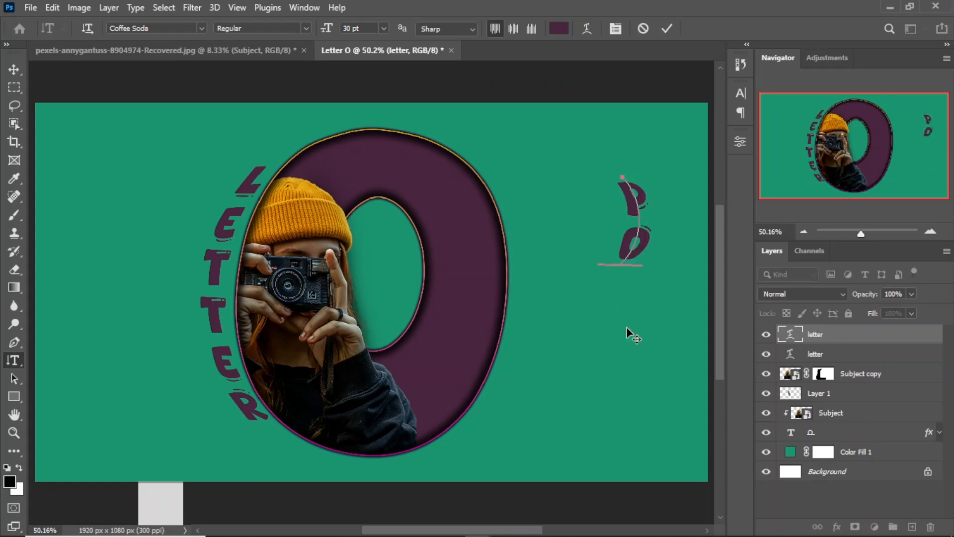
pyautogui.write('rtr')
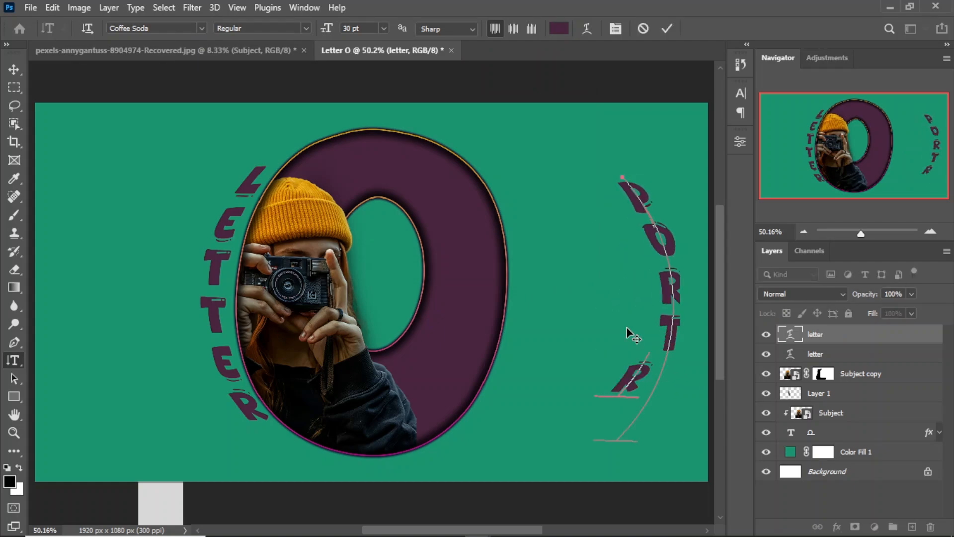
pyautogui.write('ait')
pyautogui.click(667, 29)
pyautogui.press('v')
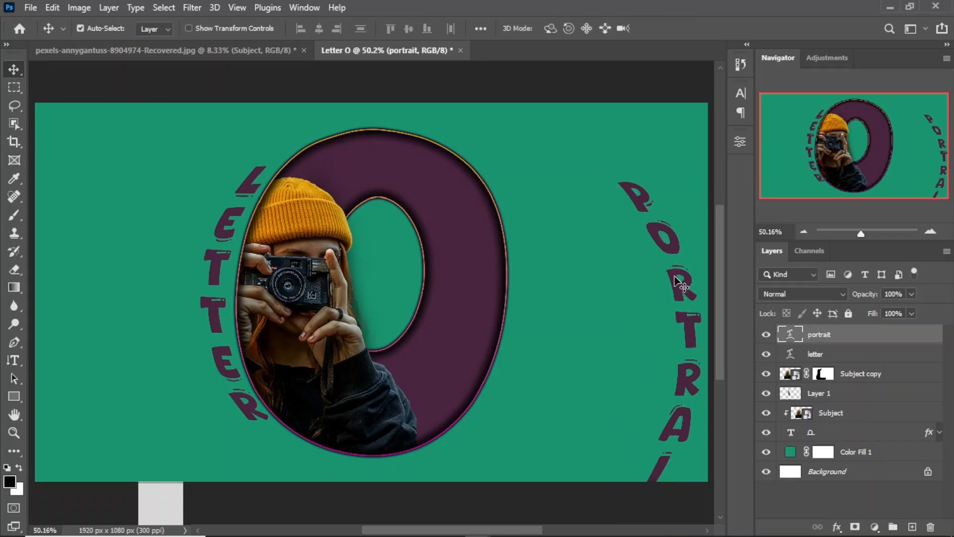
# Position the PORTRAIT text along the O's right curve and scale its height to about 92%
pyautogui.moveTo(675, 277); pyautogui.dragTo(529, 240)
pyautogui.click(741, 93)
pyautogui.doubleClick(601, 131)
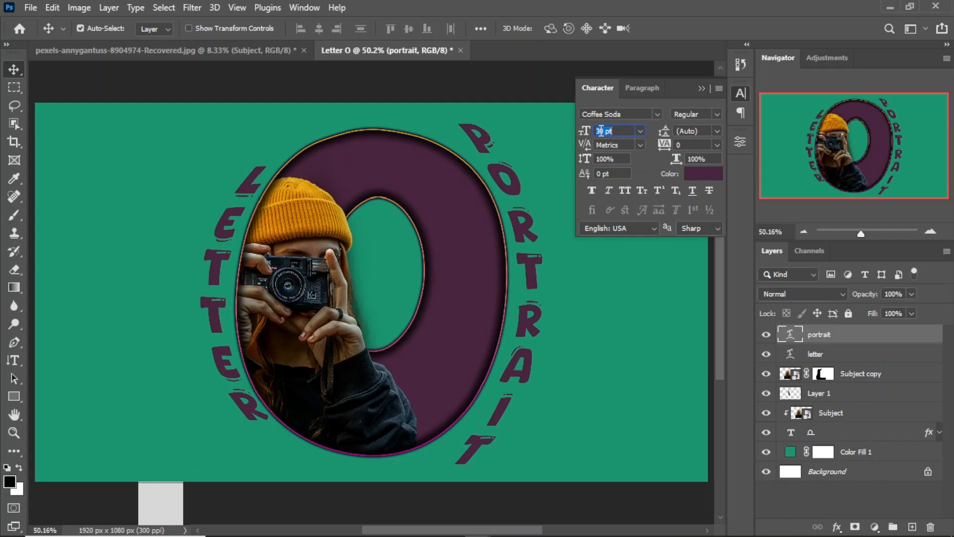
pyautogui.click(603, 130)
pyautogui.press('Return')
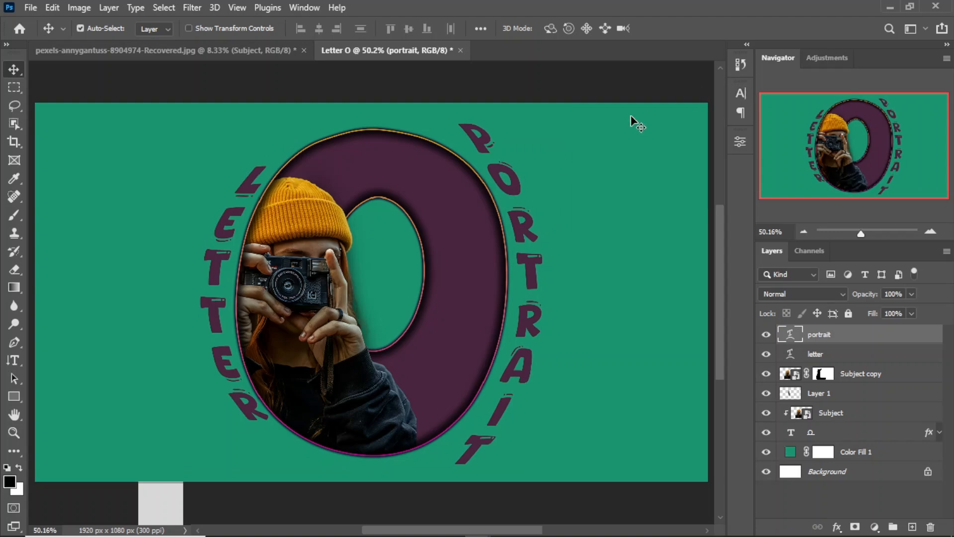
pyautogui.hotkey('ctrl', 't')
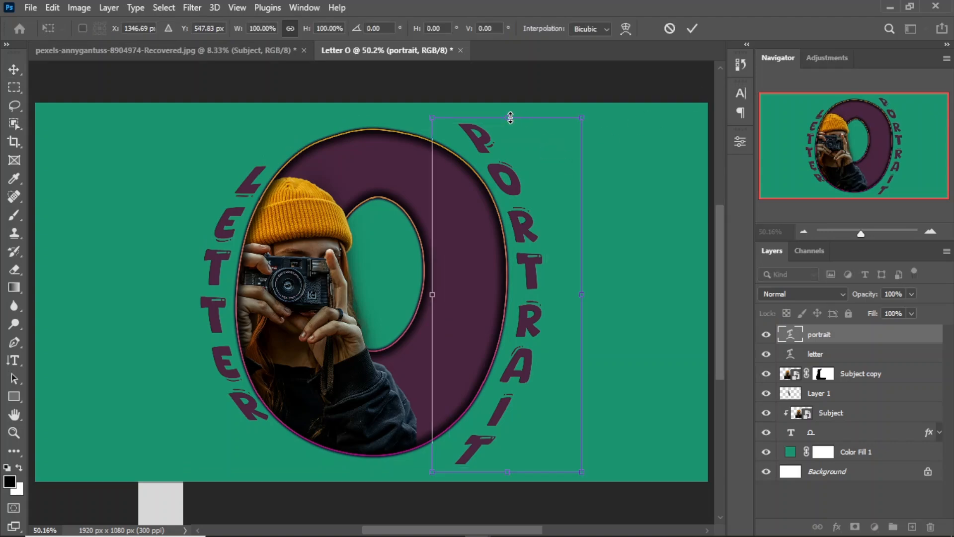
pyautogui.moveTo(507, 118); pyautogui.dragTo(507, 129)
pyautogui.moveTo(507, 472); pyautogui.dragTo(508, 455)
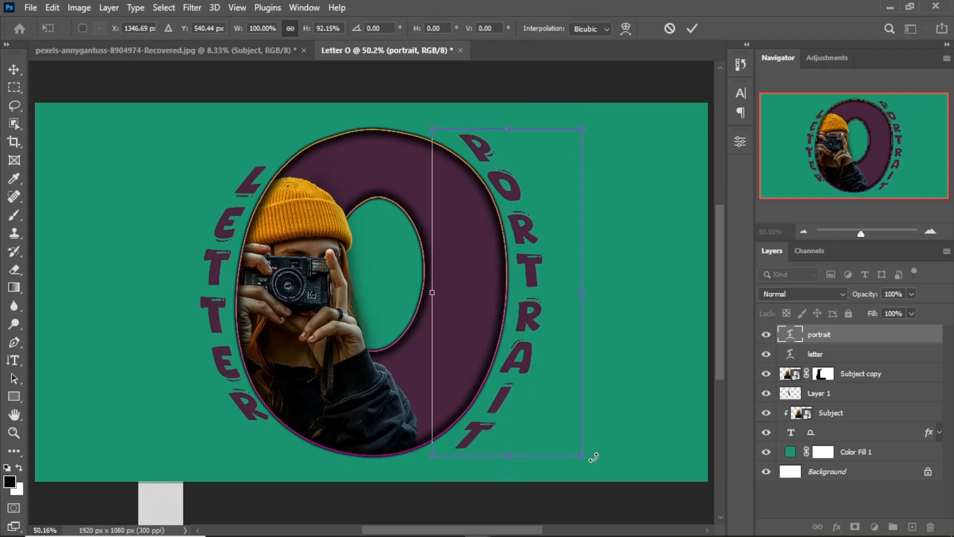
pyautogui.click(693, 28)
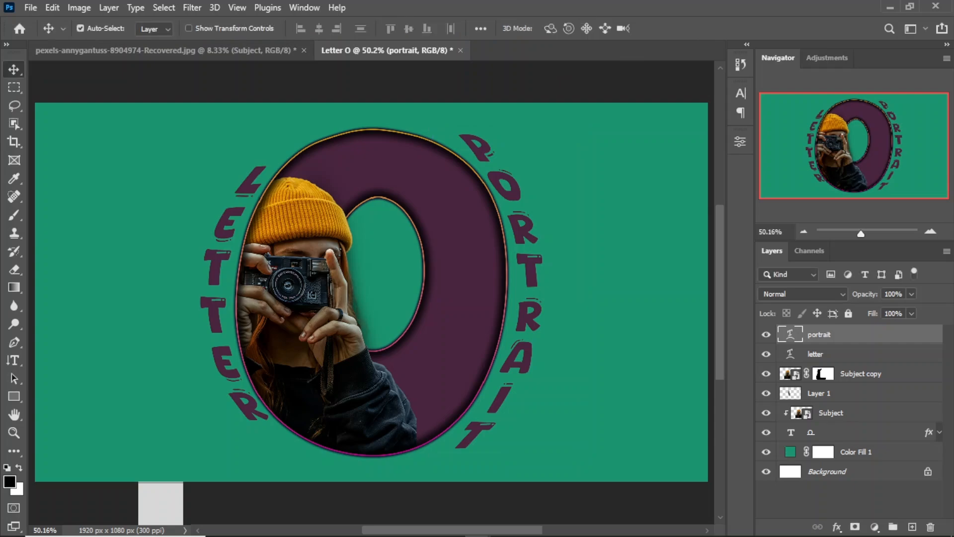
# Try to align the PORTRAIT and LETTER text layers by their vertical centers
pyautogui.click(413, 29)
pyautogui.hotkey('ctrl', 'z')
pyautogui.click(825, 354)
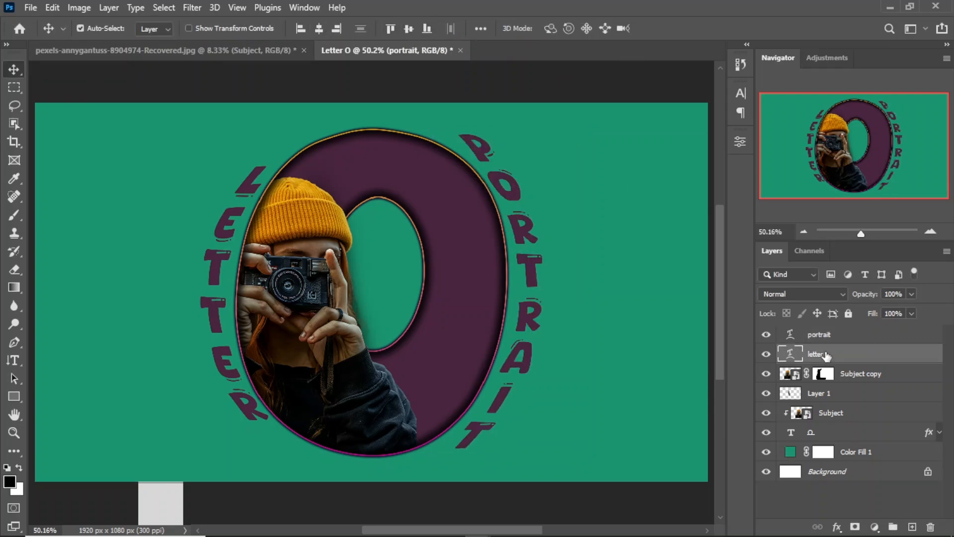
pyautogui.click(410, 29)
pyautogui.hotkey('ctrl', 'z')
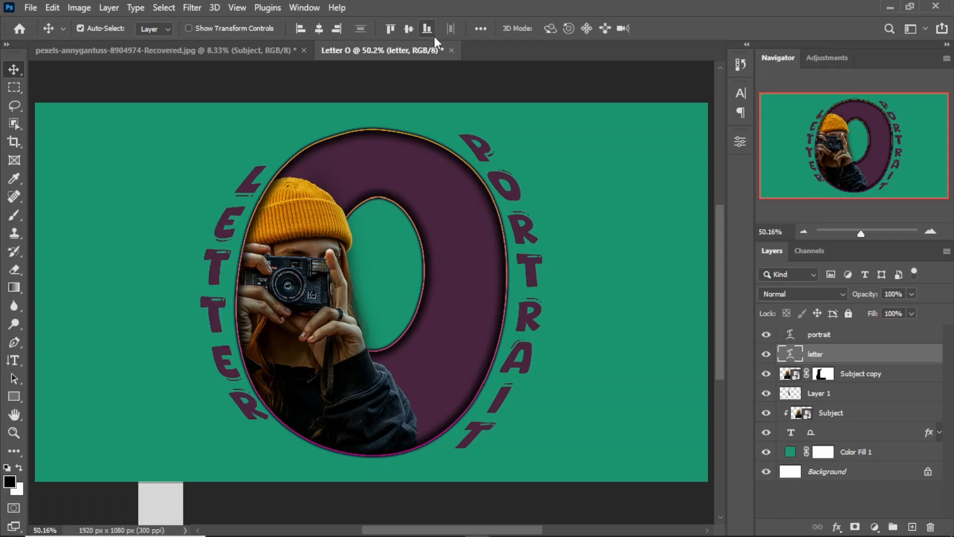
# Add a 3 px inside gradient Stroke and a purple Drop Shadow to the portrait text layer
pyautogui.click(861, 341)
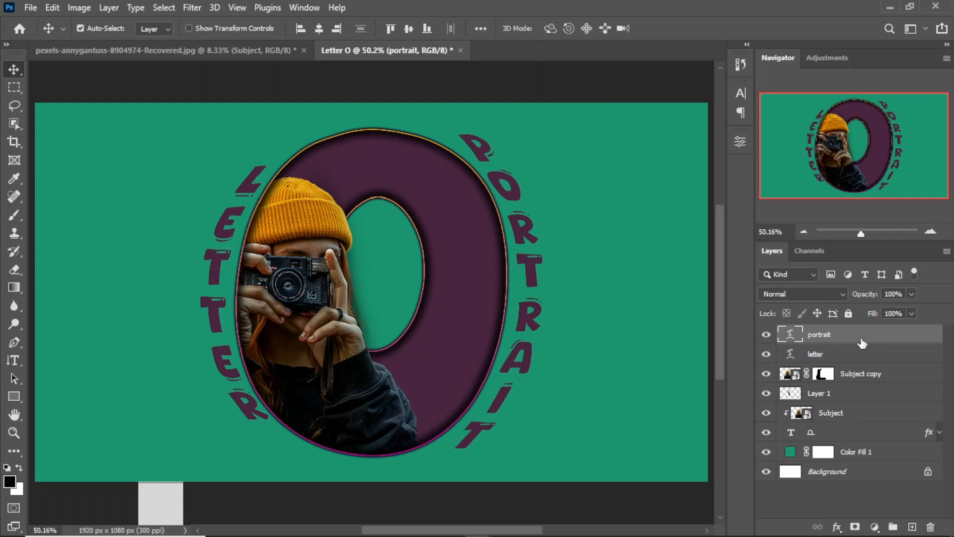
pyautogui.doubleClick(914, 338)
pyautogui.moveTo(626, 110); pyautogui.dragTo(777, 115)
pyautogui.moveTo(524, 531); pyautogui.dragTo(551, 530)
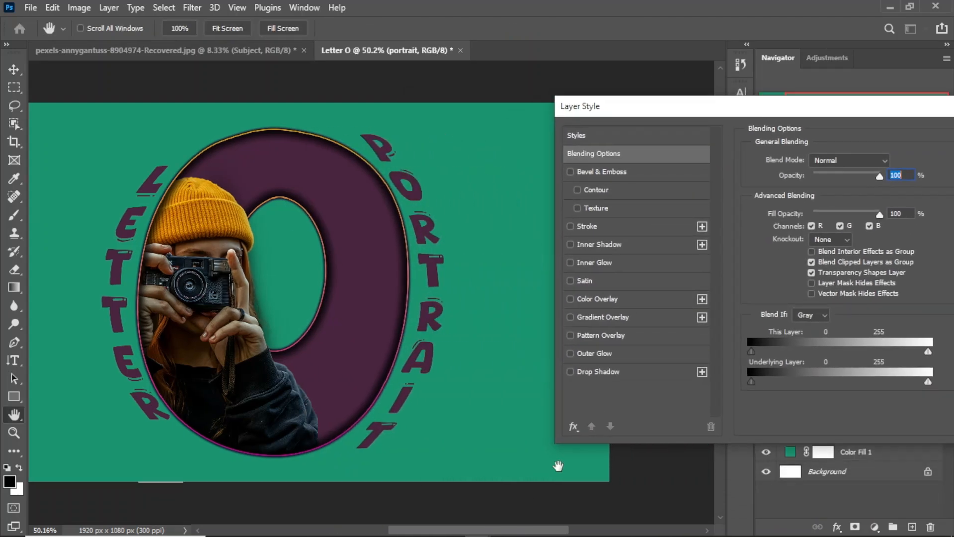
pyautogui.moveTo(710, 113); pyautogui.dragTo(621, 118)
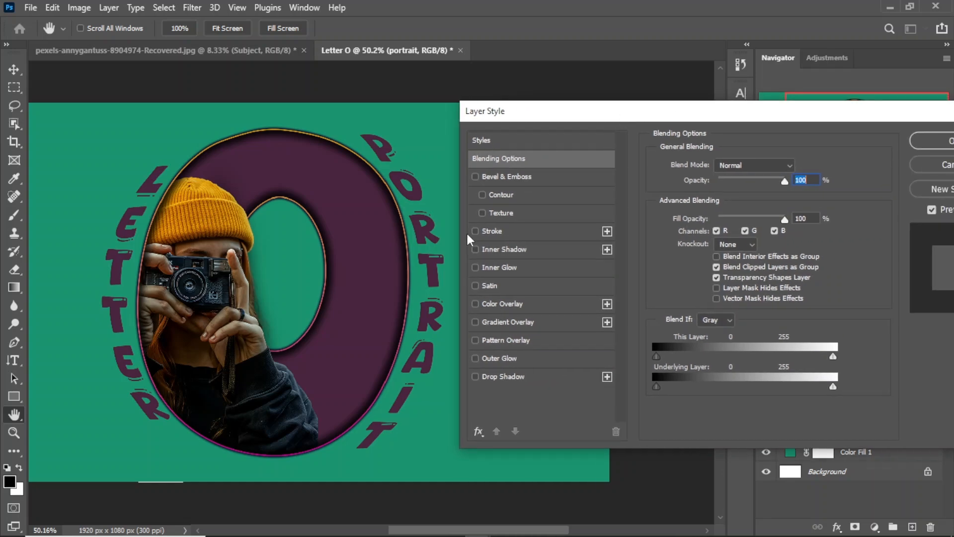
pyautogui.click(532, 228)
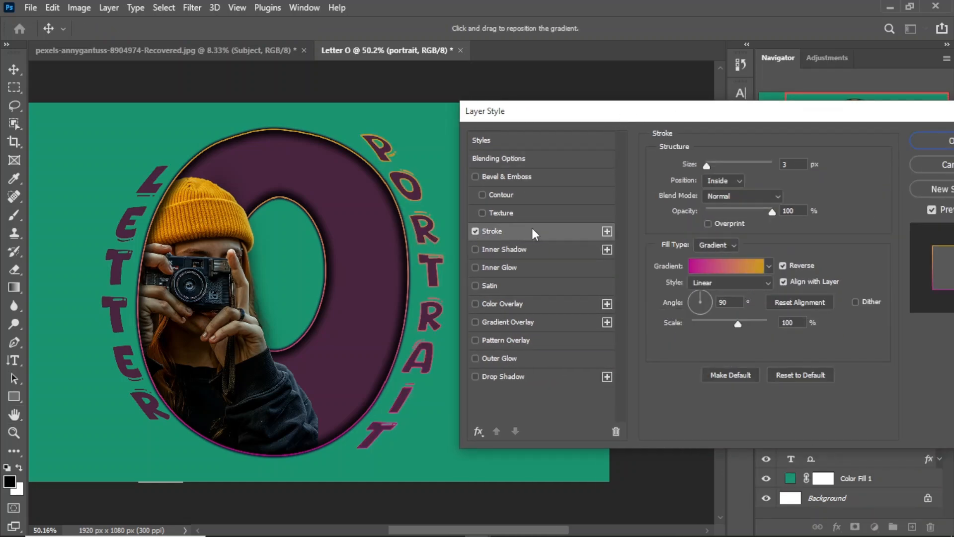
pyautogui.click(472, 375)
pyautogui.click(499, 376)
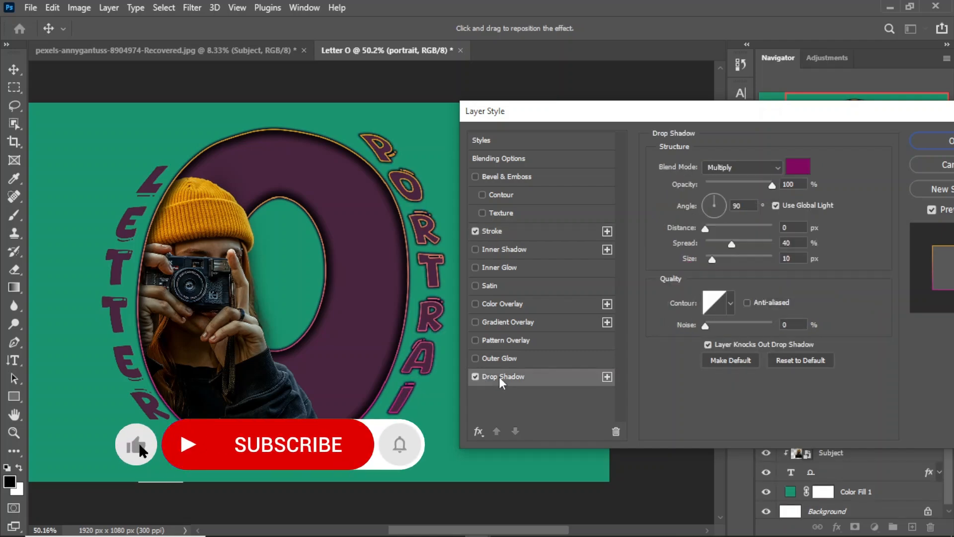
# Add Bevel & Emboss to the portrait layer with the O's dark purple as highlight color and green #1a946f as shadow color
pyautogui.click(476, 176)
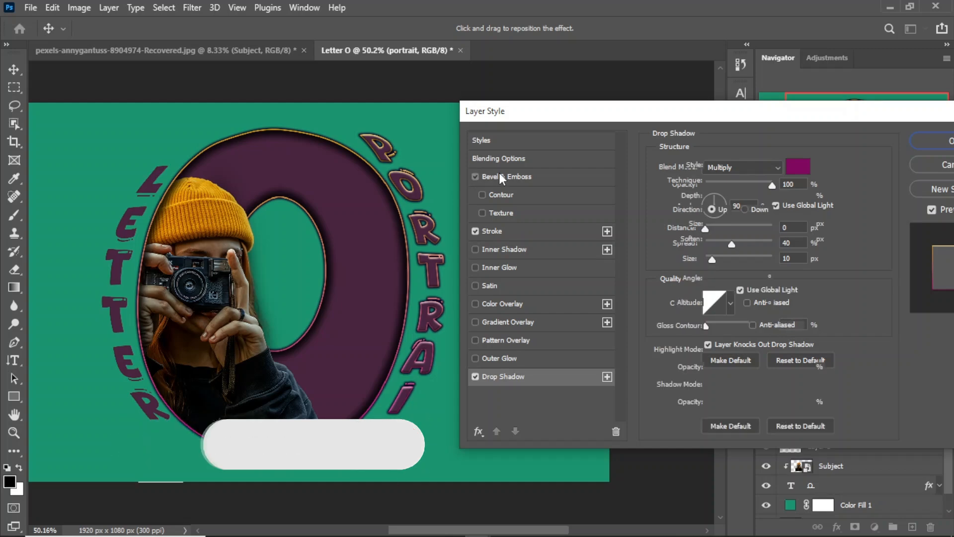
pyautogui.click(499, 172)
pyautogui.click(815, 354)
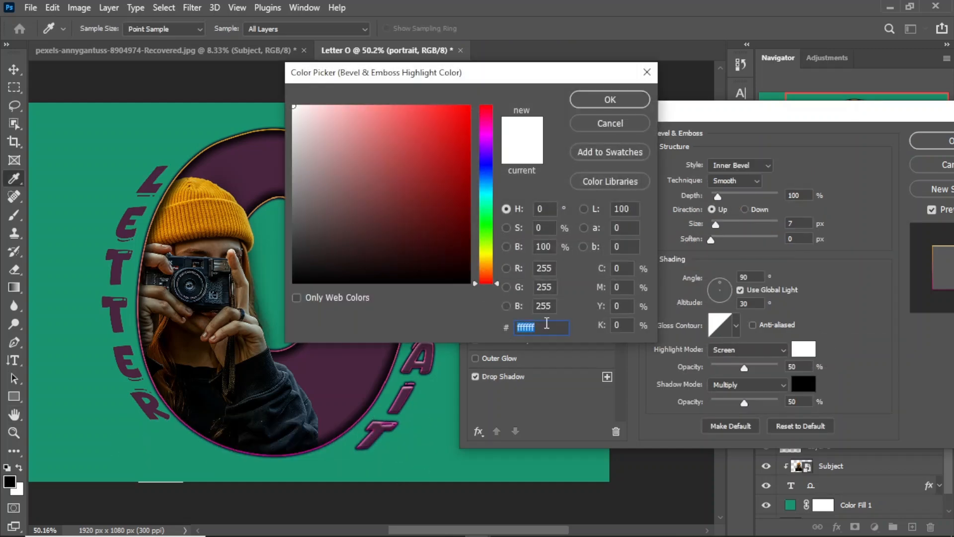
pyautogui.click(256, 159)
pyautogui.click(609, 100)
pyautogui.click(800, 385)
pyautogui.click(448, 363)
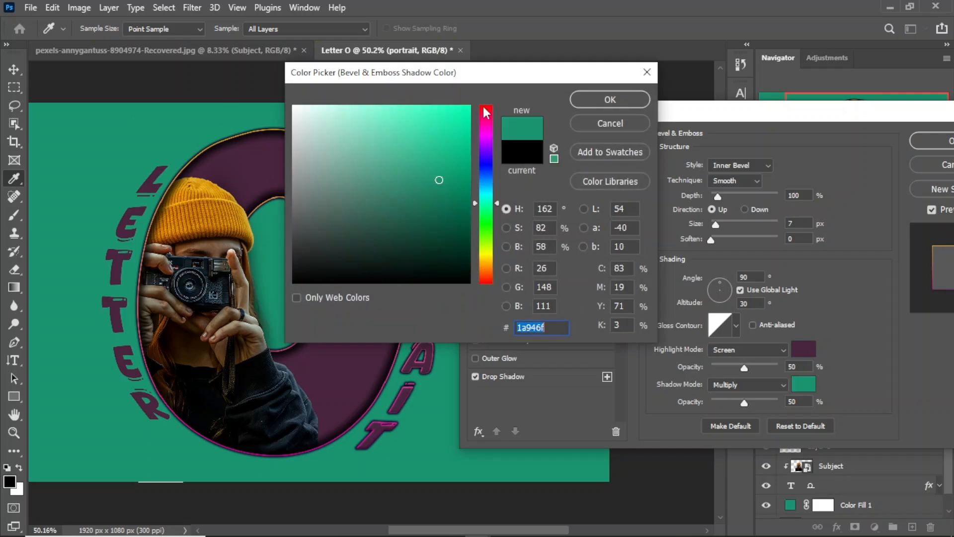
pyautogui.click(609, 100)
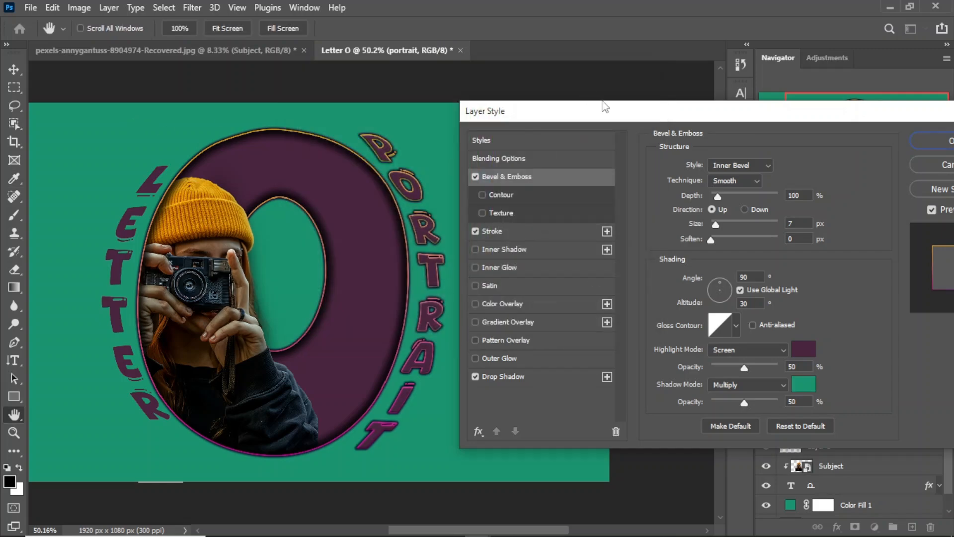
pyautogui.click(926, 140)
# Apply the same Bevel & Emboss, gradient Stroke and Drop Shadow effects to the letter text layer
pyautogui.click(940, 336)
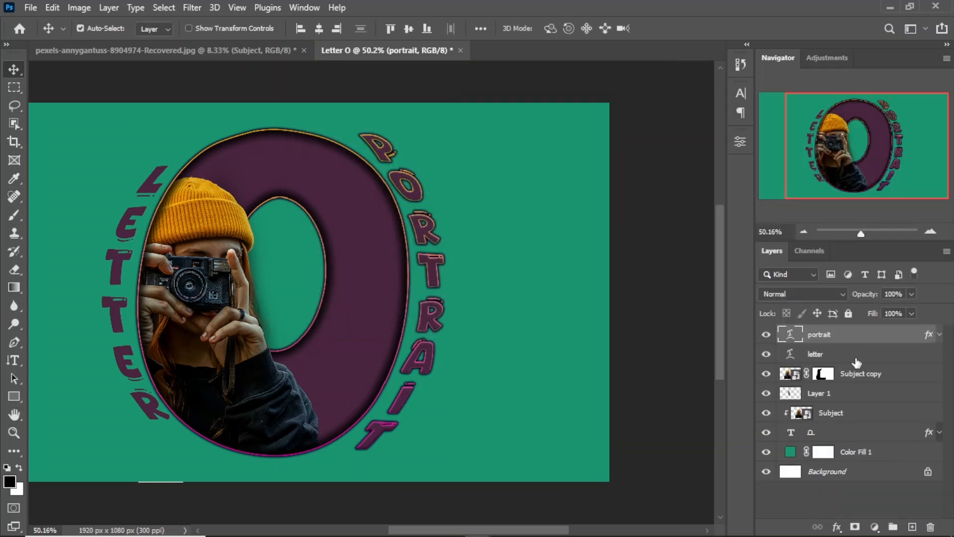
pyautogui.doubleClick(915, 354)
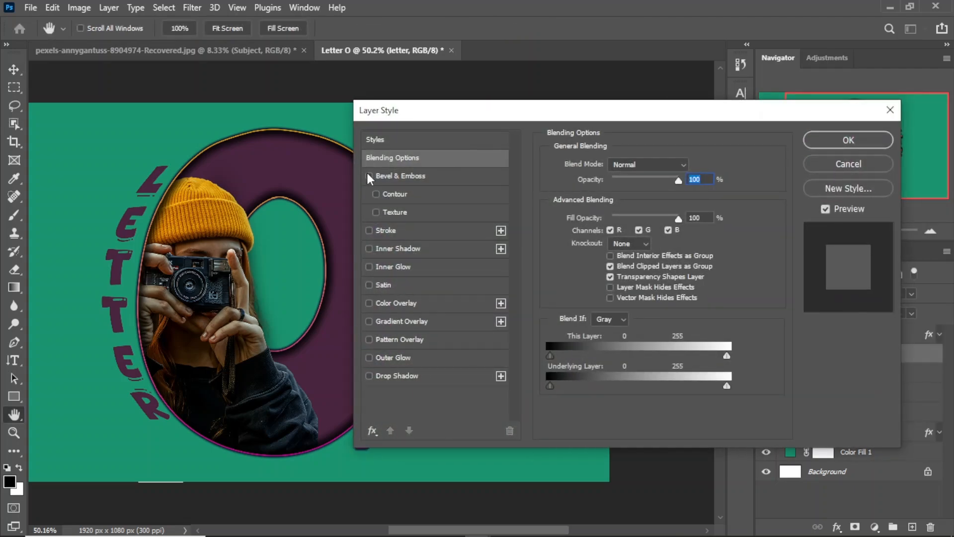
pyautogui.click(369, 230)
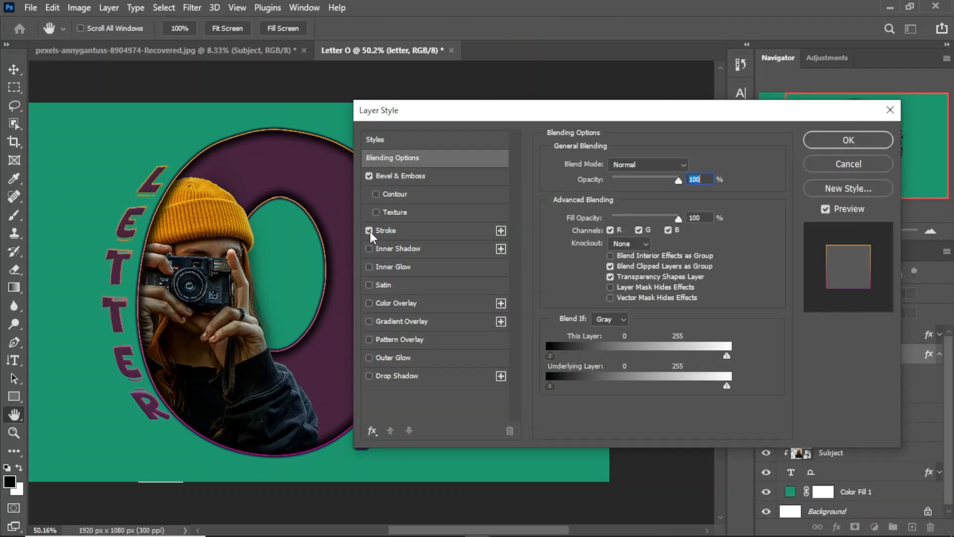
pyautogui.click(393, 376)
pyautogui.click(396, 227)
pyautogui.click(401, 176)
pyautogui.moveTo(410, 111); pyautogui.dragTo(539, 108)
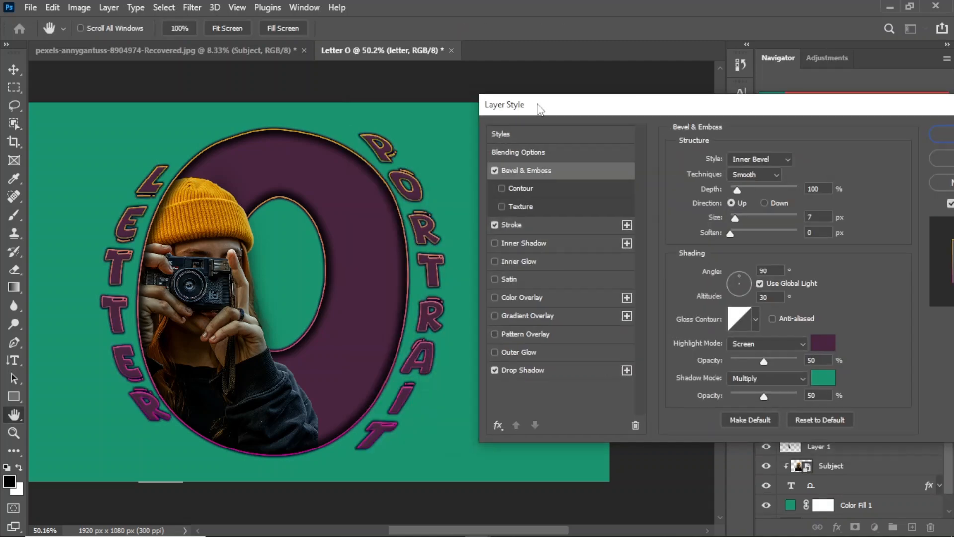
pyautogui.click(949, 136)
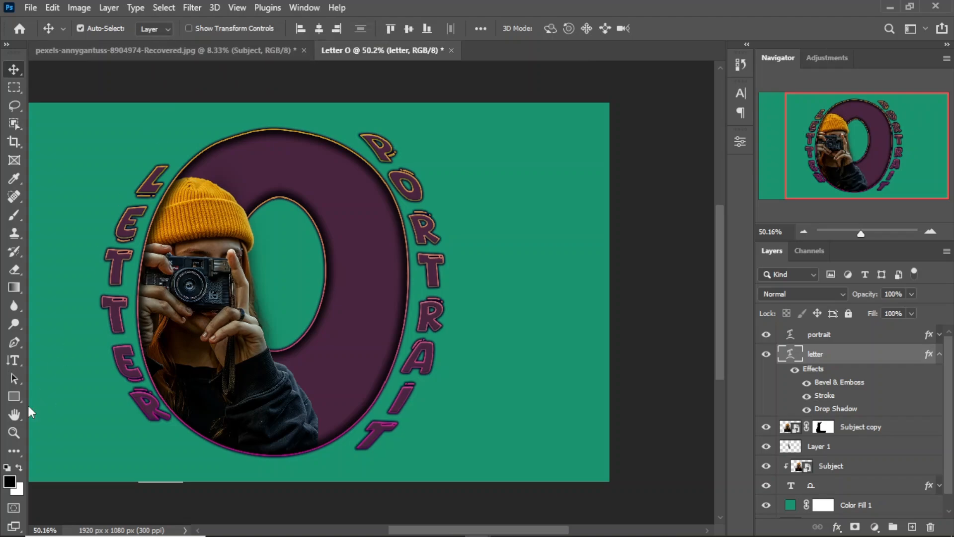
# Fit the artwork on screen and stamp all visible layers into a new layer above the portrait layer
pyautogui.click(14, 433)
pyautogui.click(420, 30)
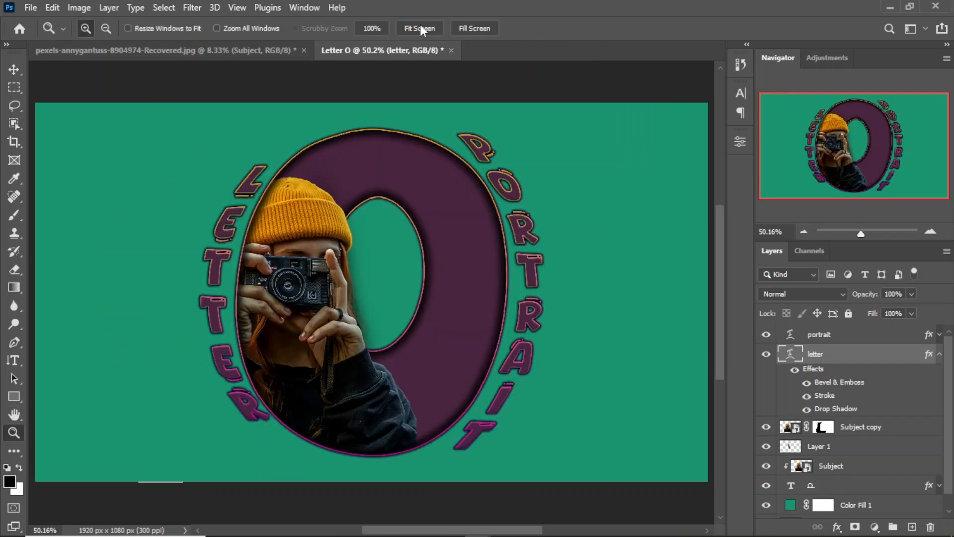
pyautogui.click(18, 71)
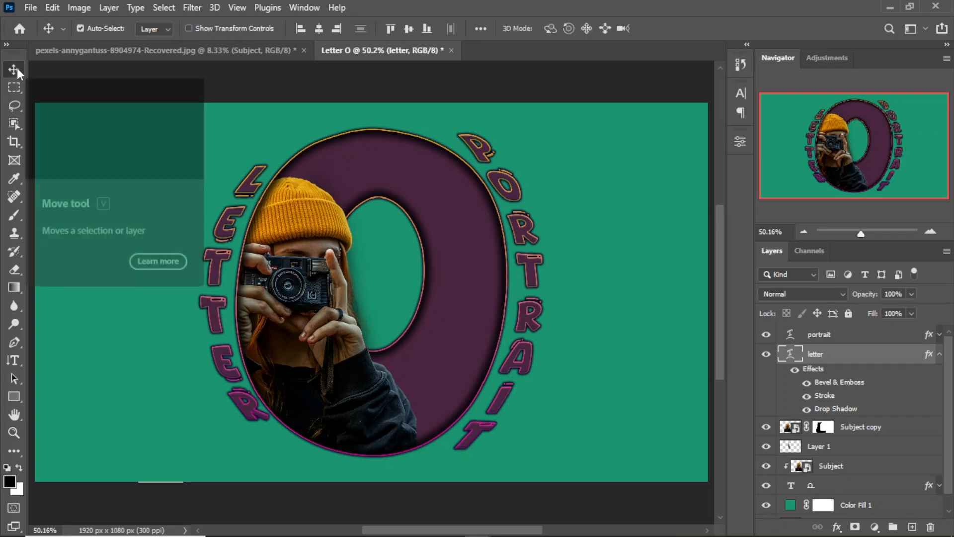
pyautogui.click(854, 335)
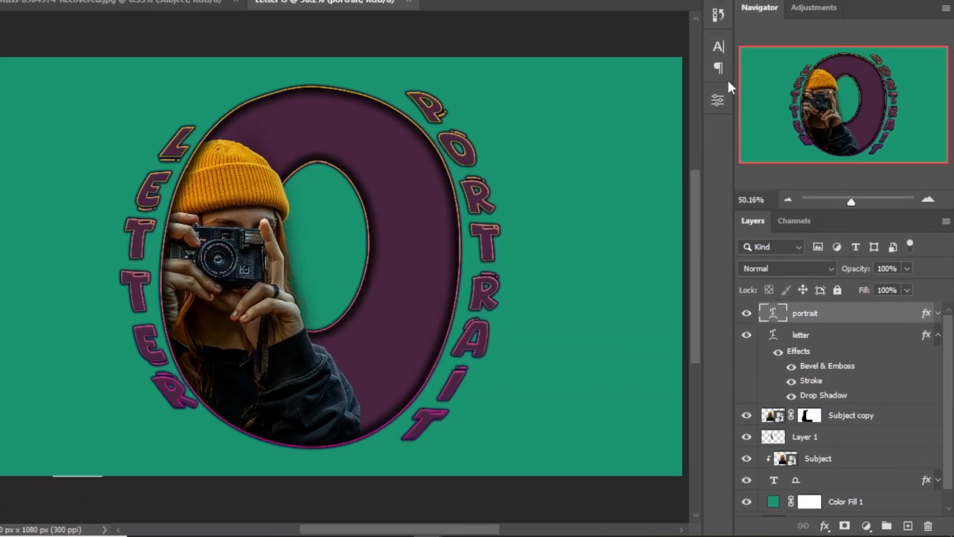
pyautogui.hotkey('ctrl', 'alt', 'shift', 'e')
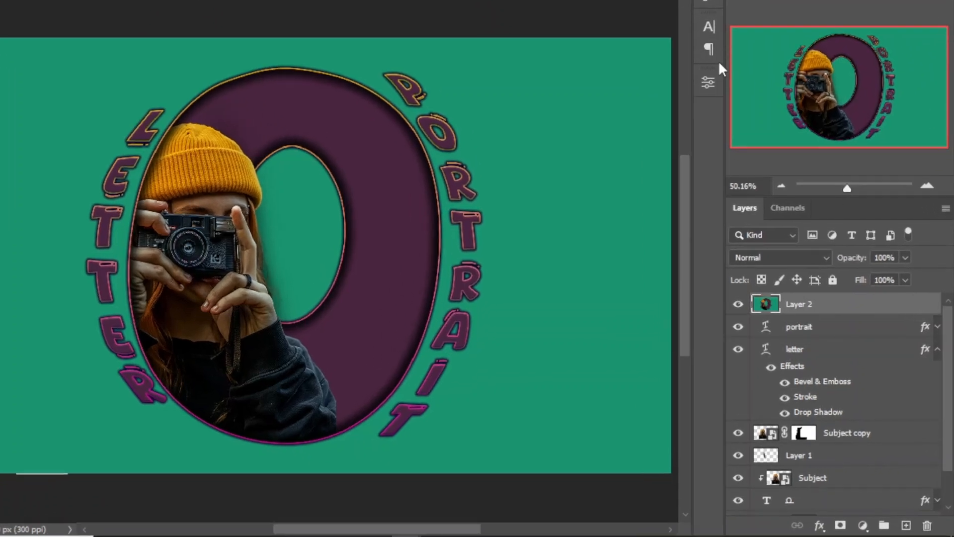
# Convert the stamped Layer 2 to a smart object and open the Camera Raw Filter on it
pyautogui.rightClick(856, 309)
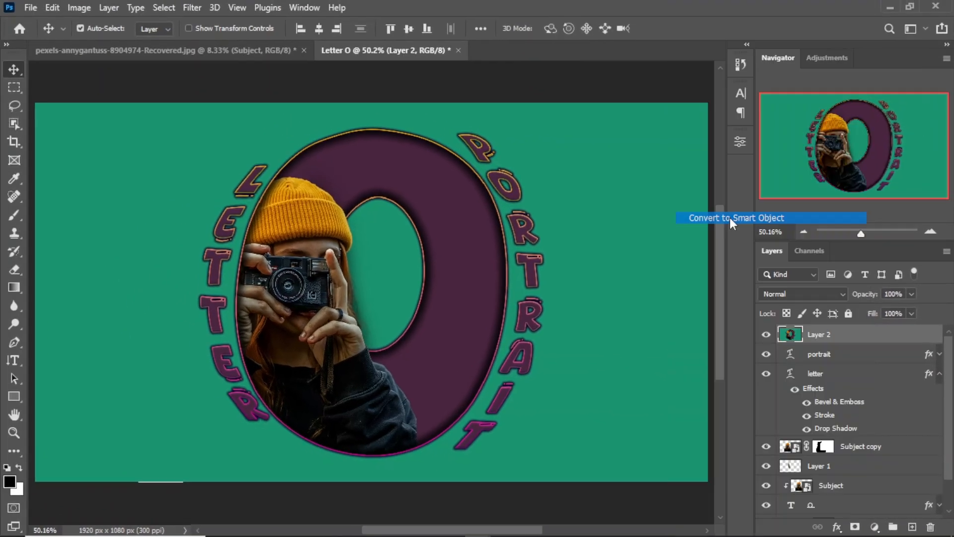
pyautogui.click(719, 199)
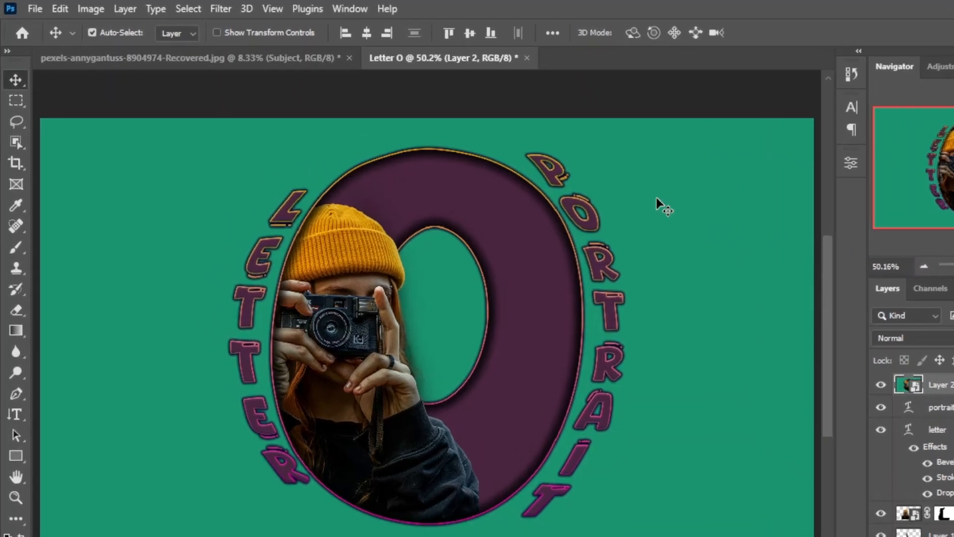
pyautogui.click(221, 9)
pyautogui.click(271, 126)
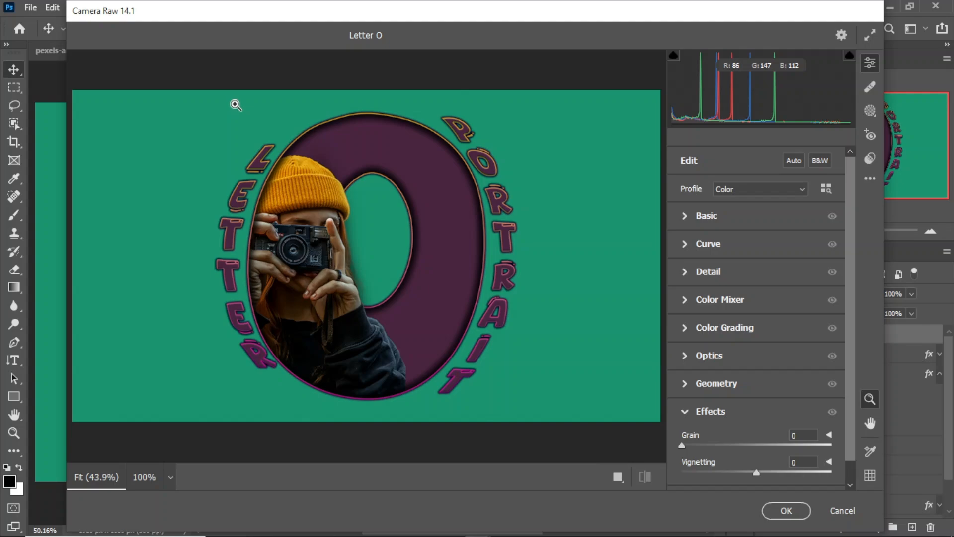
# Set the basic adjustments to Tint +11, Exposure +0.15, Texture +10, Clarity +7, Vibrance +12 and Saturation +12
pyautogui.click(689, 217)
pyautogui.moveTo(754, 237); pyautogui.dragTo(761, 236)
pyautogui.moveTo(756, 272); pyautogui.dragTo(759, 272)
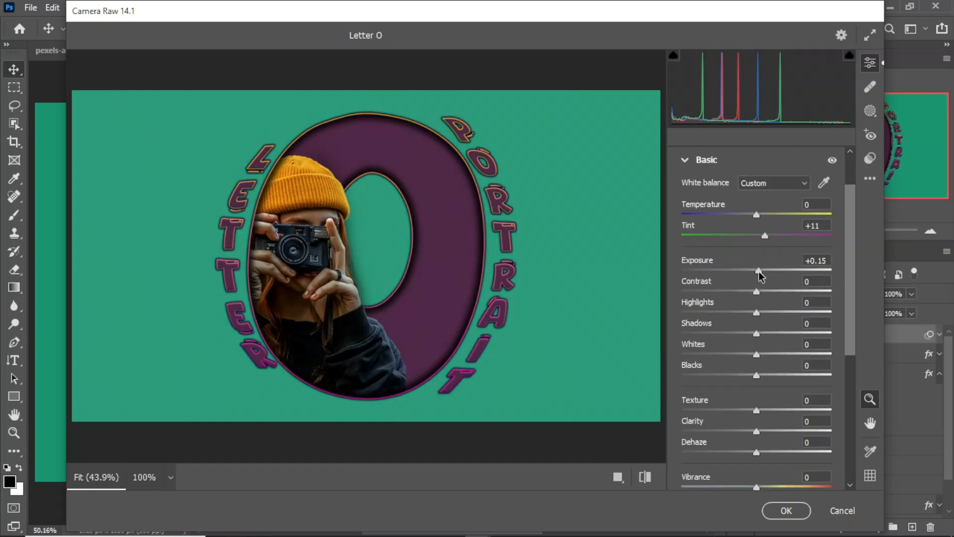
pyautogui.scroll(-3, 759, 272)
pyautogui.moveTo(758, 343); pyautogui.dragTo(765, 374)
pyautogui.scroll(-3, 764, 371)
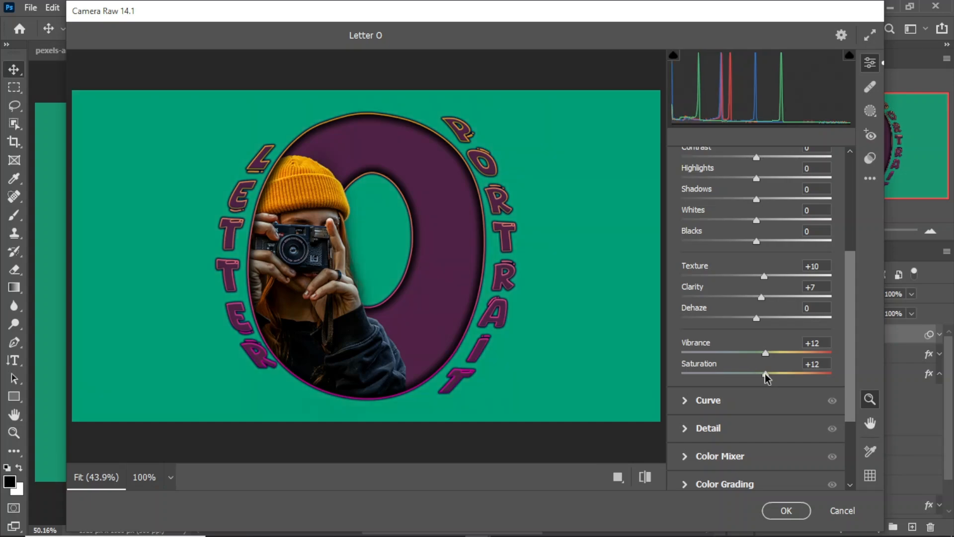
# Set the Camera Raw sharpening to 30 with a radius of 1.1
pyautogui.scroll(-2, 686, 400)
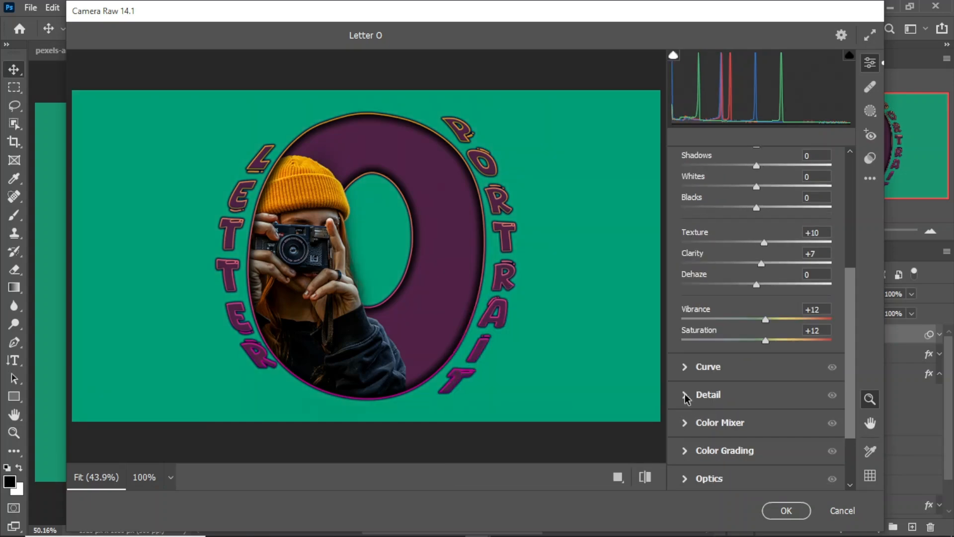
pyautogui.click(686, 395)
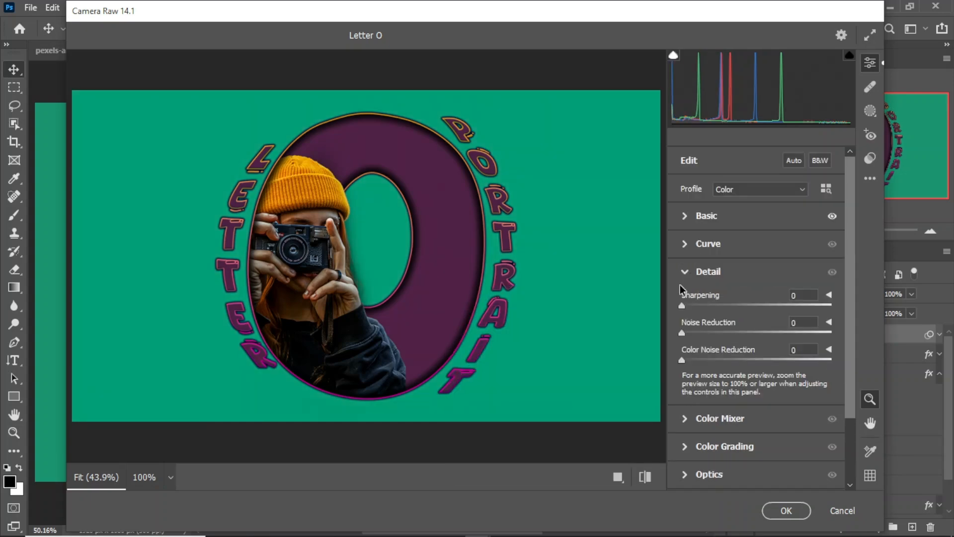
pyautogui.click(829, 296)
pyautogui.moveTo(714, 326); pyautogui.dragTo(716, 328)
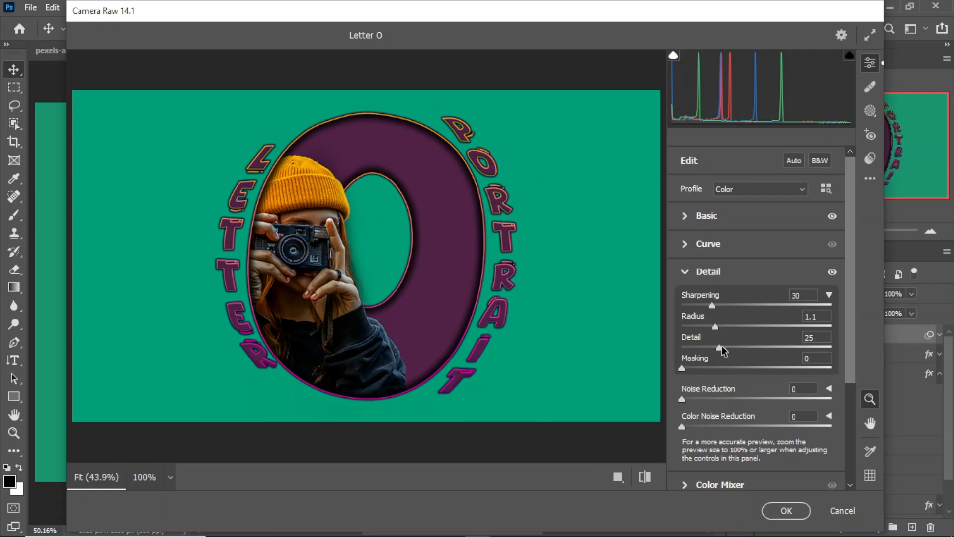
pyautogui.click(829, 296)
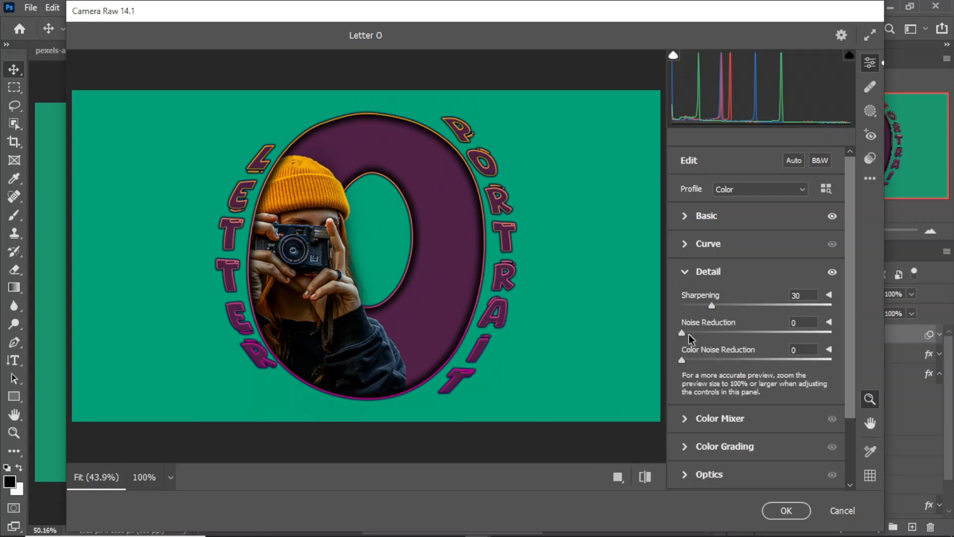
# Set Noise Reduction to 16 and raise its Detail value slightly
pyautogui.moveTo(690, 340); pyautogui.dragTo(707, 337)
pyautogui.click(829, 322)
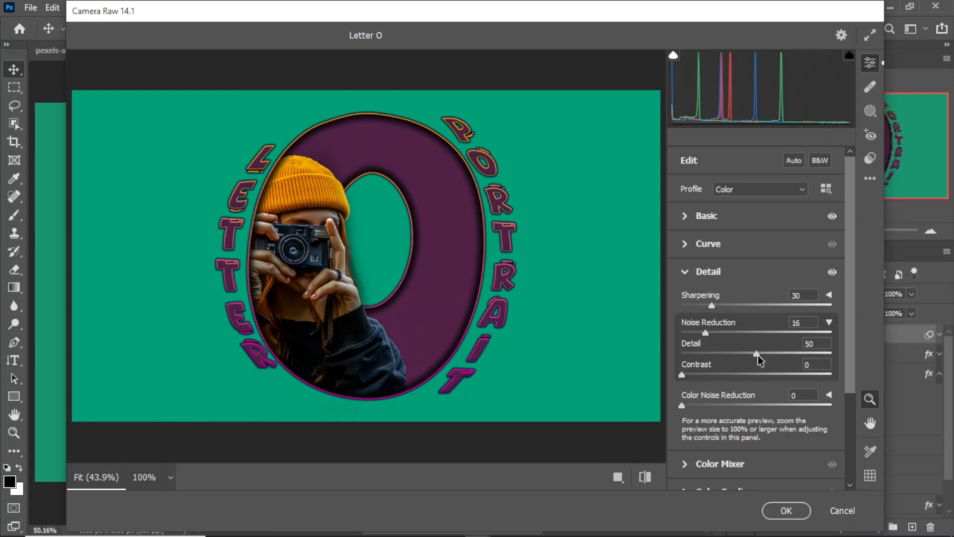
pyautogui.moveTo(758, 354); pyautogui.dragTo(764, 353)
pyautogui.click(829, 322)
# Apply the Camera Raw Filter with Vignetting at -18 and toggle Layer 2's visibility to compare before and after
pyautogui.scroll(-5, 715, 382)
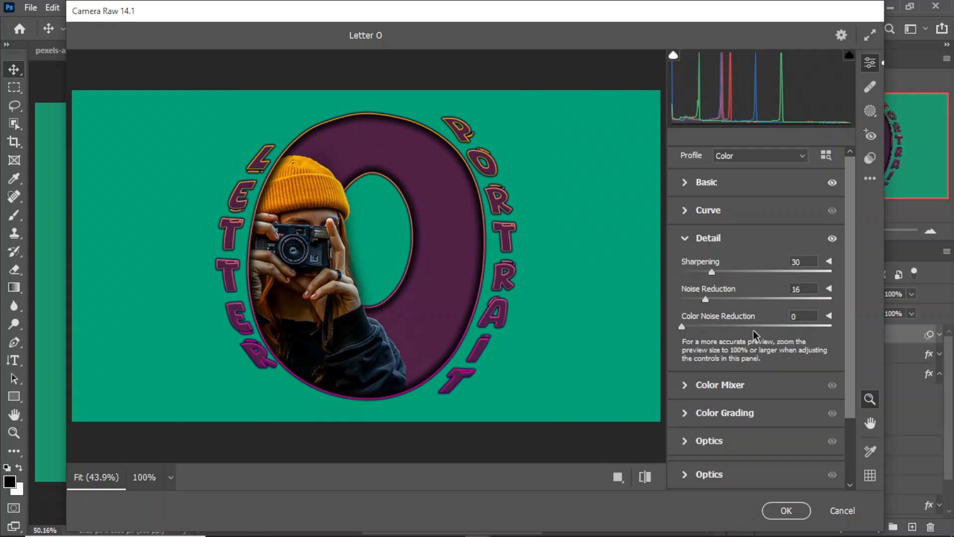
pyautogui.click(685, 448)
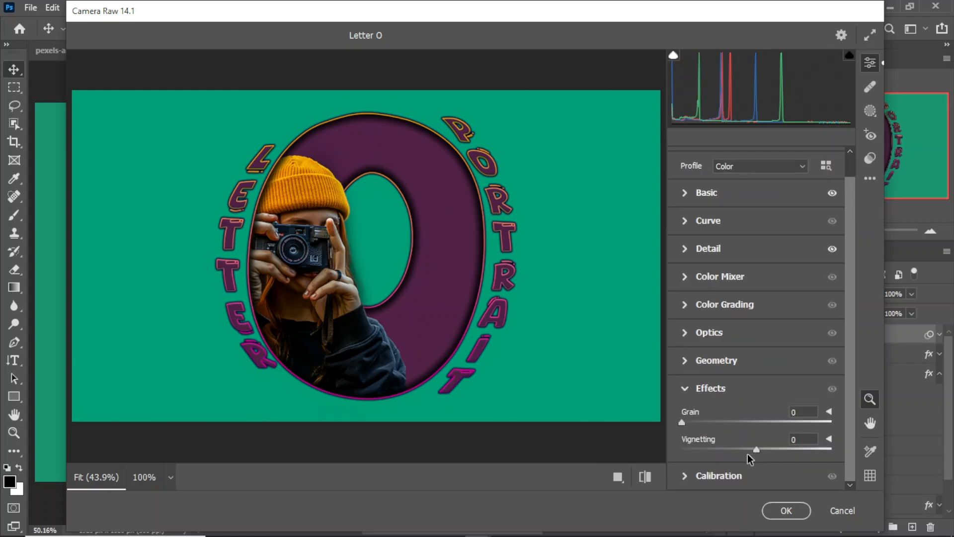
pyautogui.moveTo(756, 454); pyautogui.dragTo(748, 454)
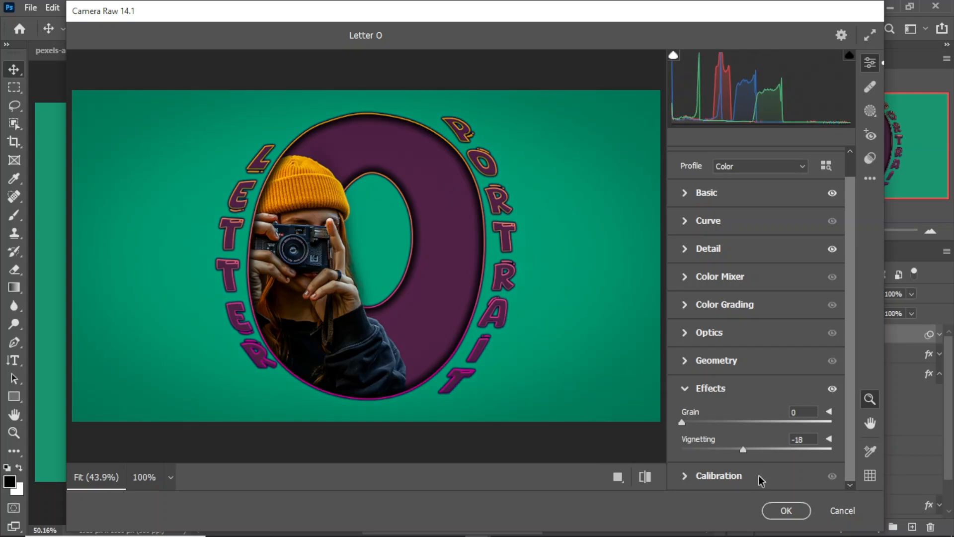
pyautogui.click(786, 510)
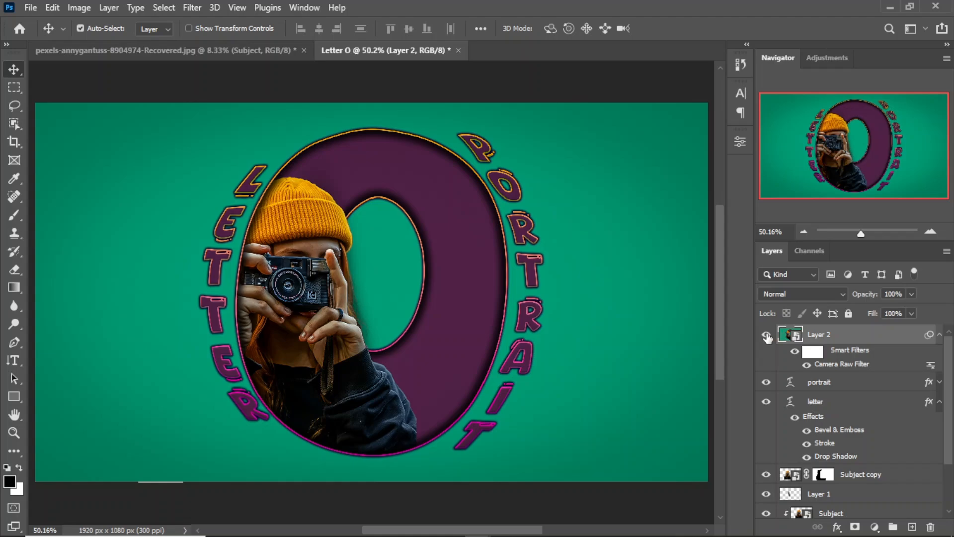
pyautogui.click(767, 338)
pyautogui.click(767, 338)
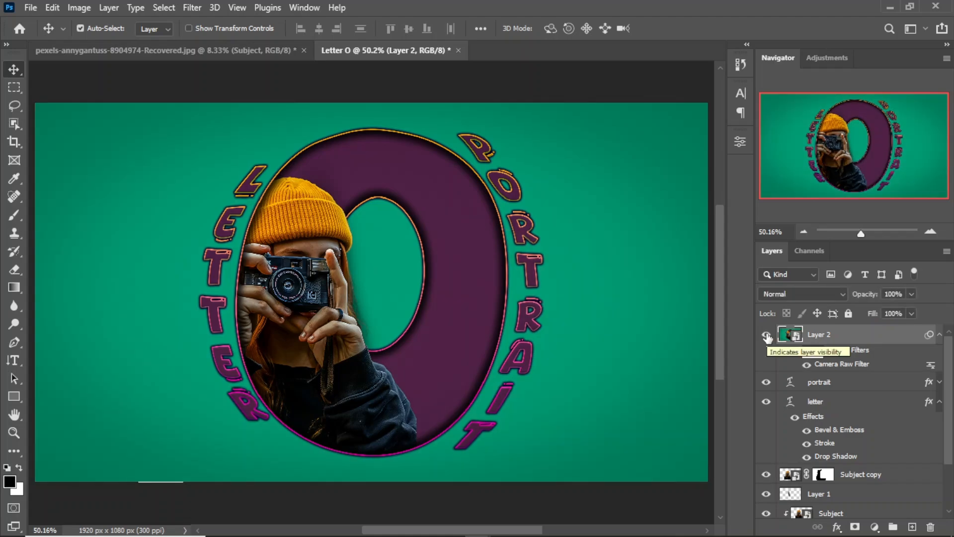